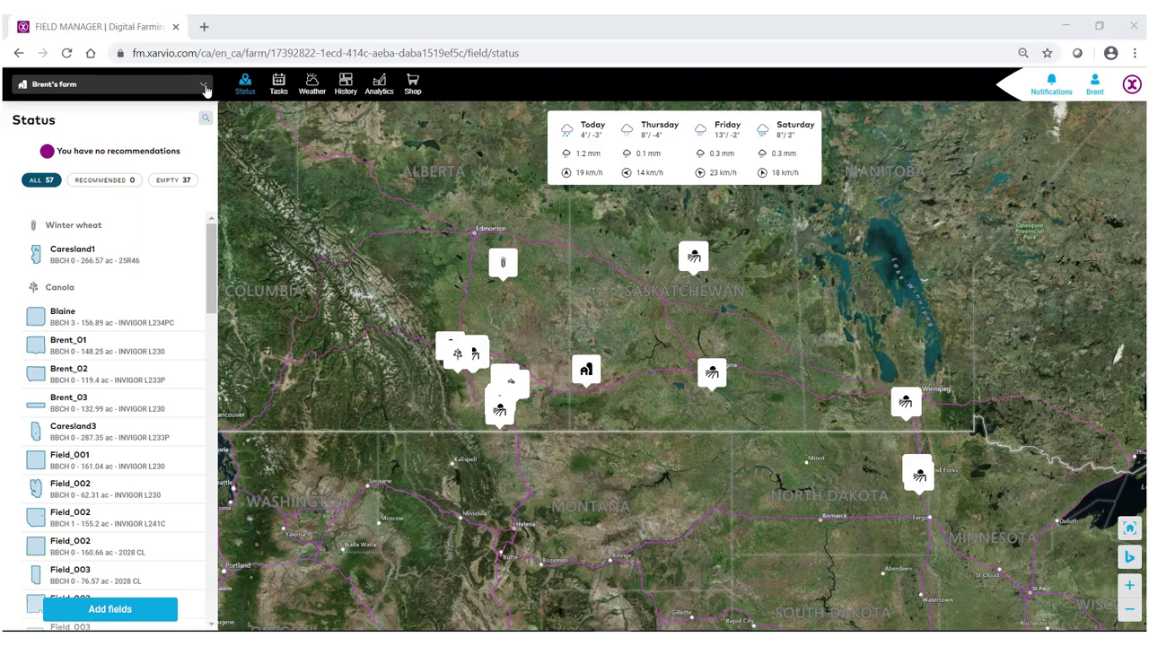
Add a new empty farm named Test2 from the farm selector and save it
{"action": "left_click", "coordinate": [204, 87]}
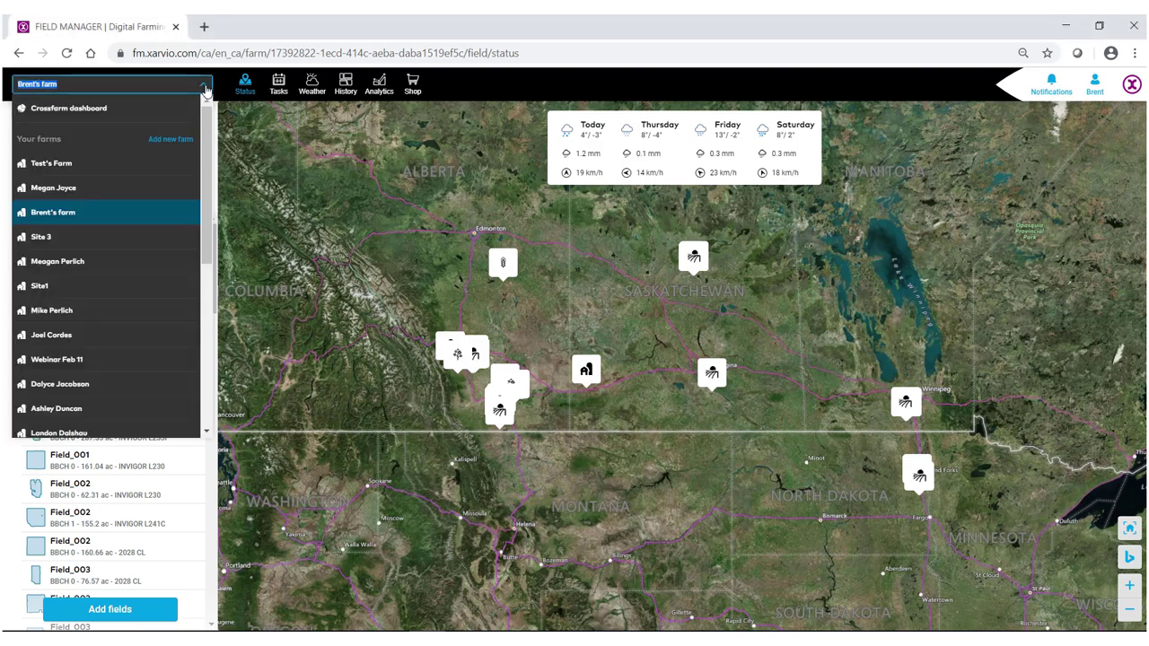
{"action": "left_click", "coordinate": [171, 142]}
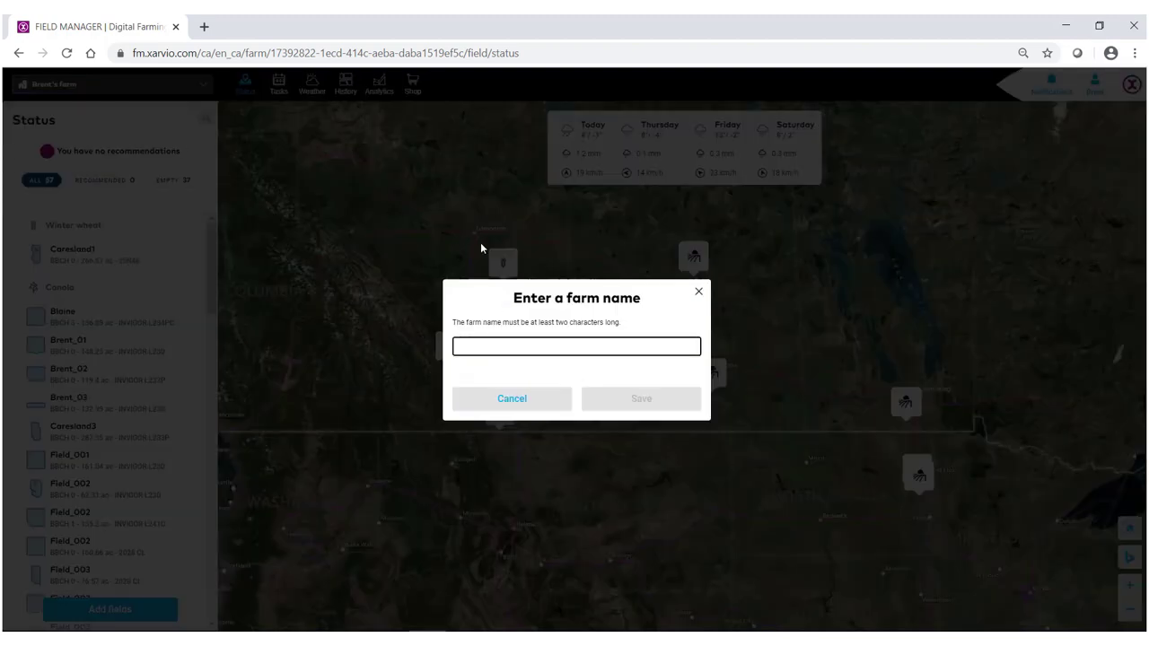
{"action": "left_click", "coordinate": [494, 345]}
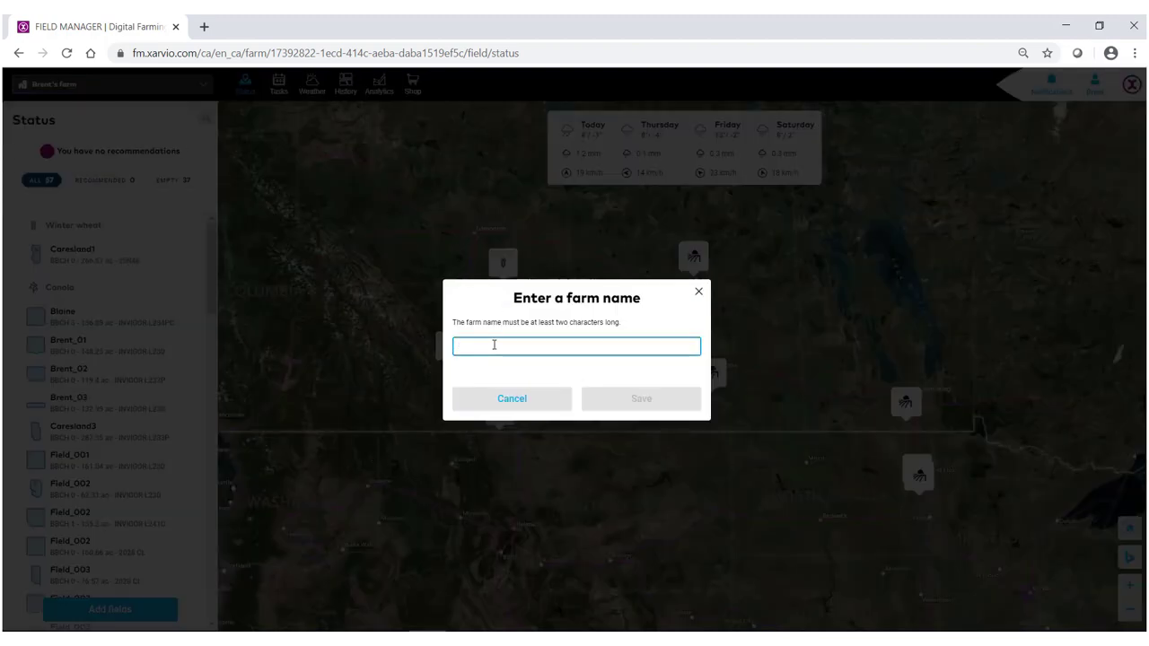
{"action": "type", "text": "Test2"}
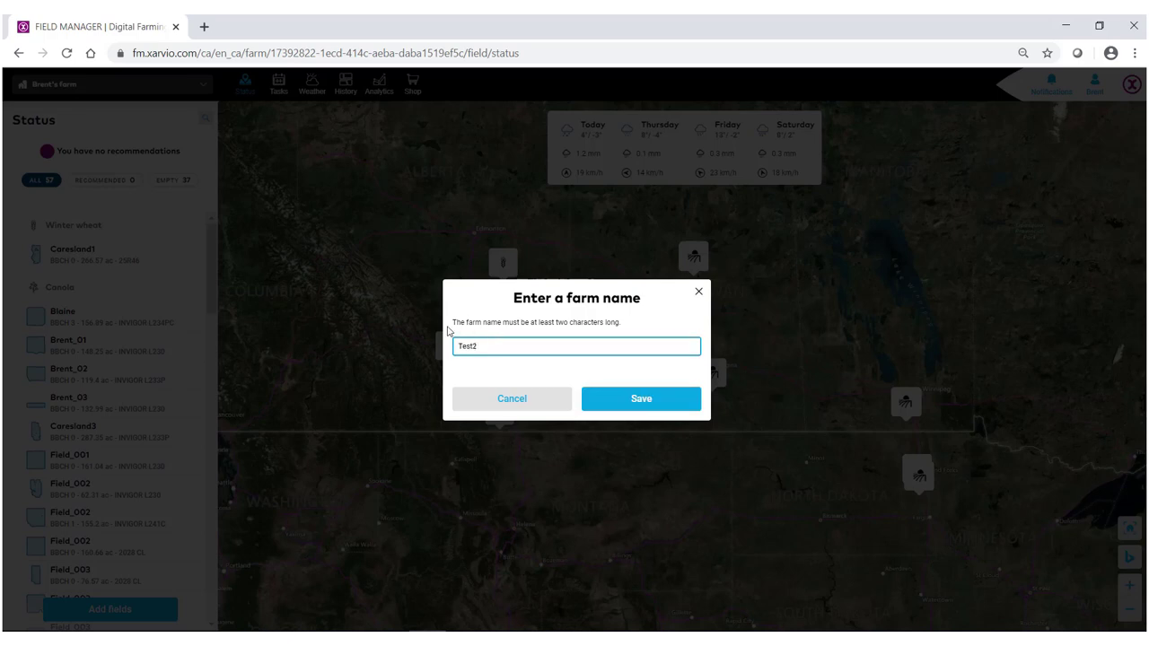
{"action": "left_click", "coordinate": [656, 400]}
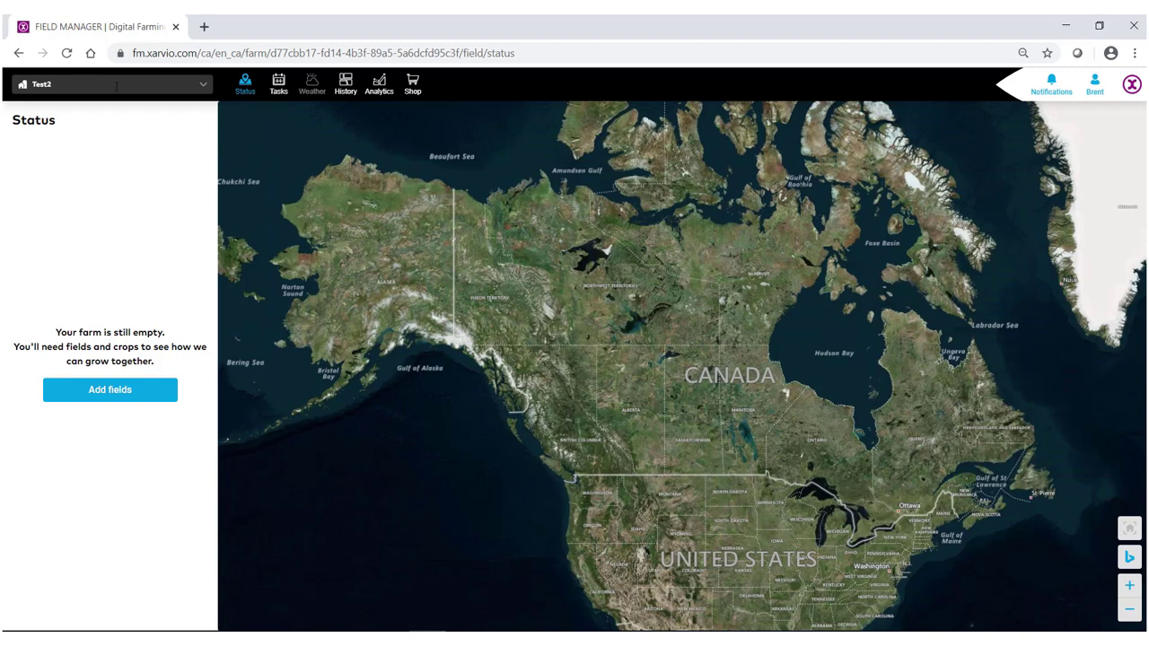
Switch from the farm list to the Crossfarm dashboard view
{"action": "left_click", "coordinate": [203, 87]}
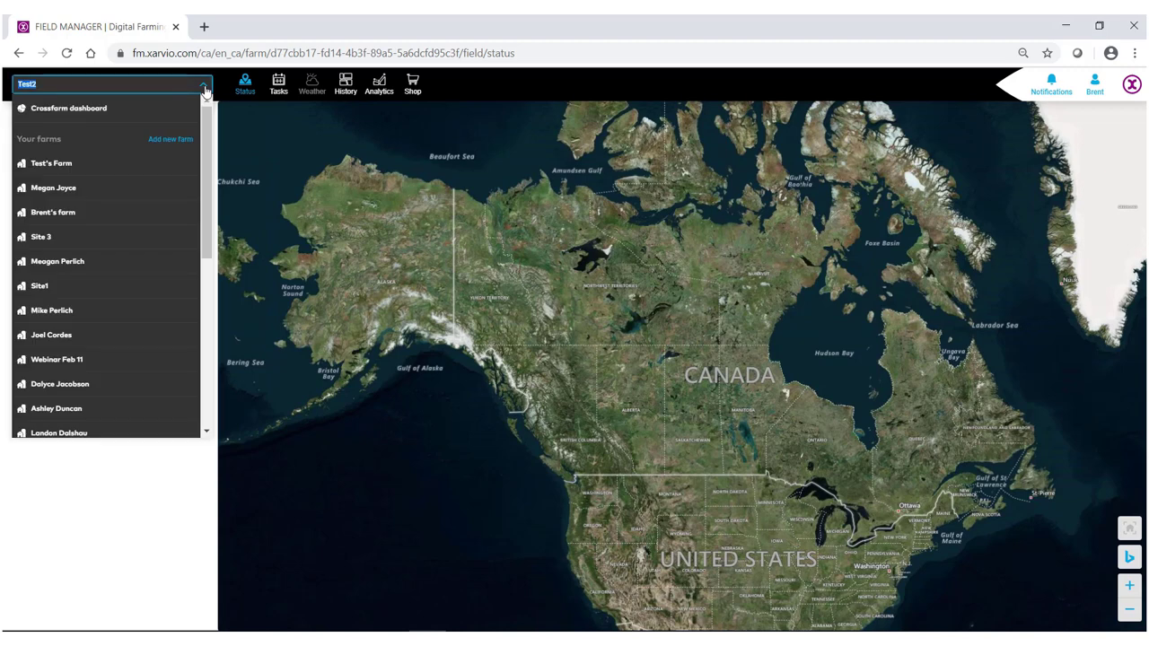
{"action": "scroll", "coordinate": [106, 244], "scroll_direction": "down", "scroll_amount": 5}
{"action": "scroll", "coordinate": [104, 246], "scroll_direction": "up", "scroll_amount": 6}
{"action": "scroll", "coordinate": [104, 246], "scroll_direction": "down", "scroll_amount": 6}
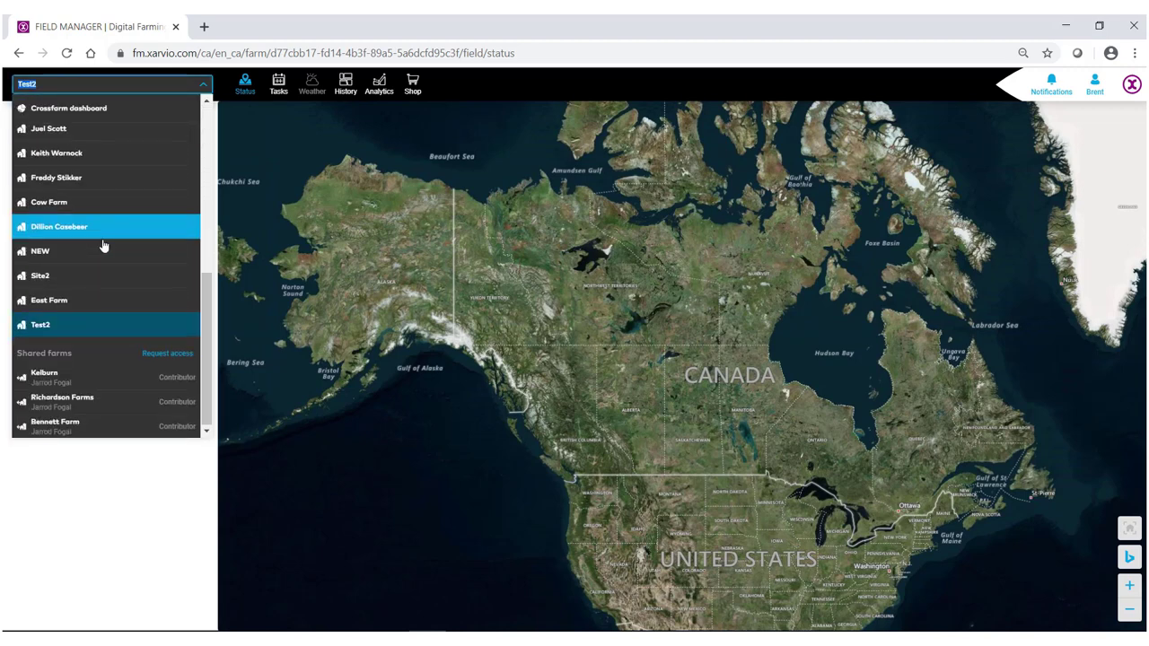
{"action": "scroll", "coordinate": [129, 290], "scroll_direction": "up", "scroll_amount": 6}
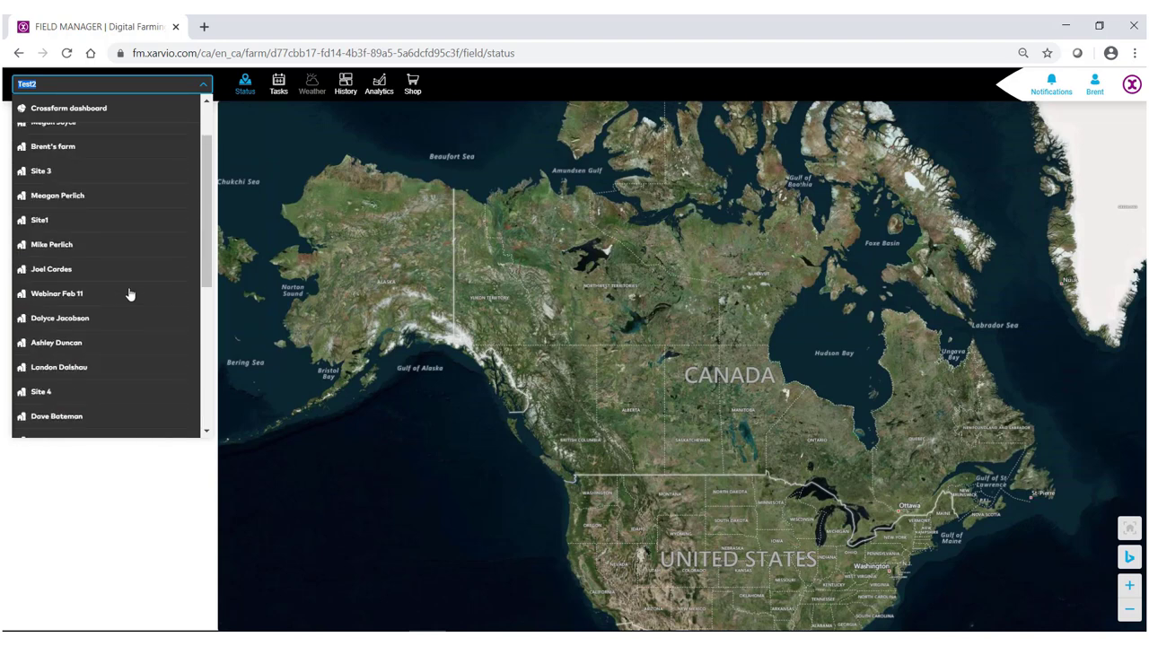
{"action": "left_click", "coordinate": [65, 109]}
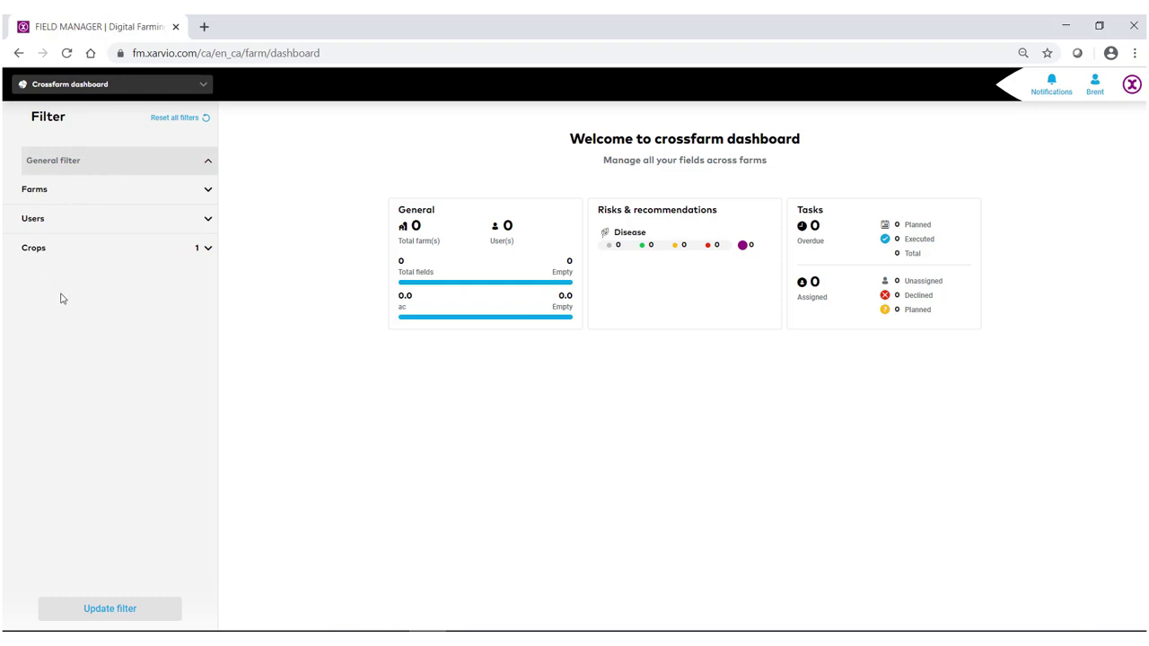
Add the presenter's own farm to the dashboard's farm filter
{"action": "left_click", "coordinate": [206, 193]}
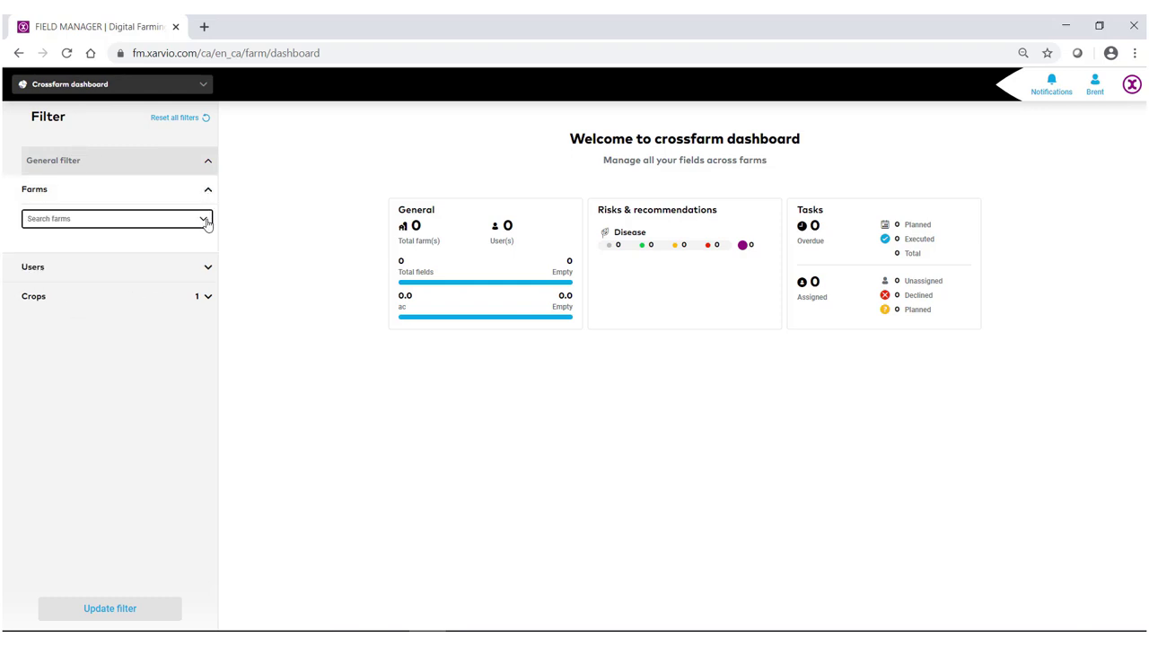
{"action": "left_click", "coordinate": [205, 222]}
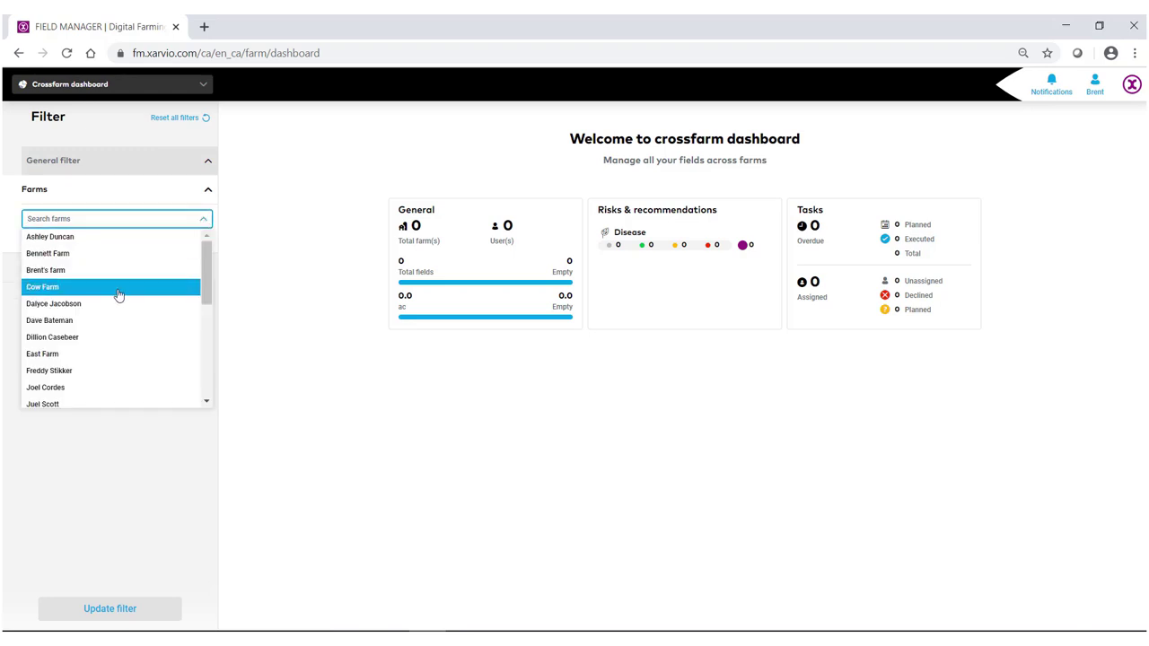
{"action": "scroll", "coordinate": [114, 302], "scroll_direction": "down", "scroll_amount": 5}
{"action": "scroll", "coordinate": [115, 308], "scroll_direction": "up", "scroll_amount": 4}
{"action": "scroll", "coordinate": [113, 305], "scroll_direction": "up", "scroll_amount": 2}
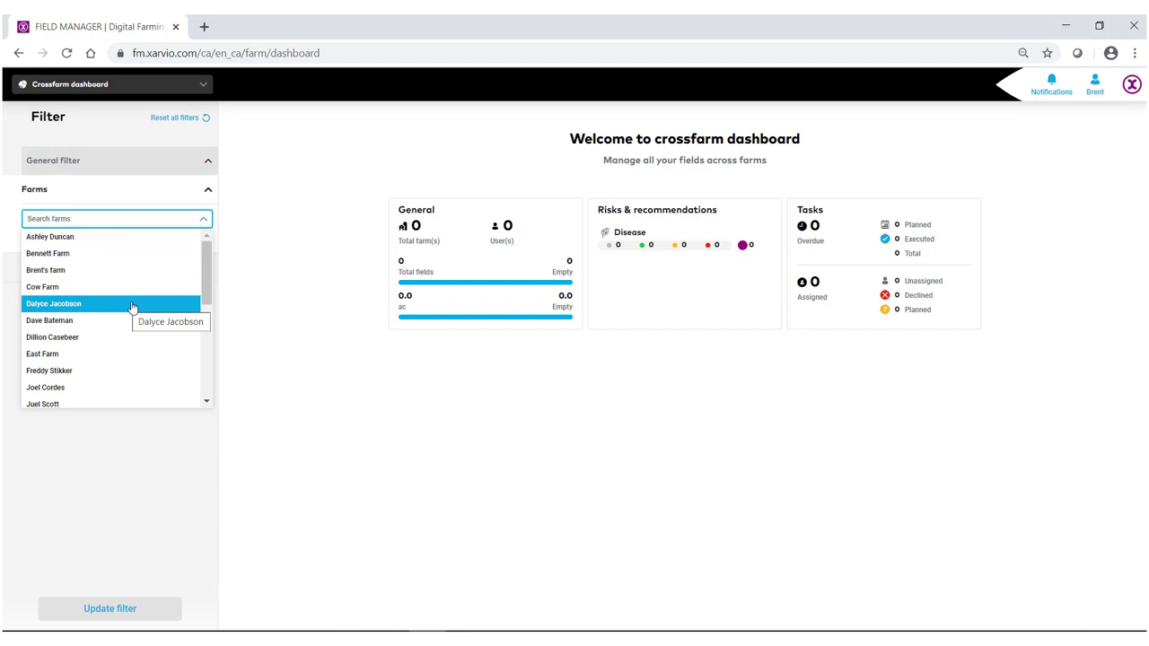
{"action": "scroll", "coordinate": [102, 297], "scroll_direction": "down", "scroll_amount": 5}
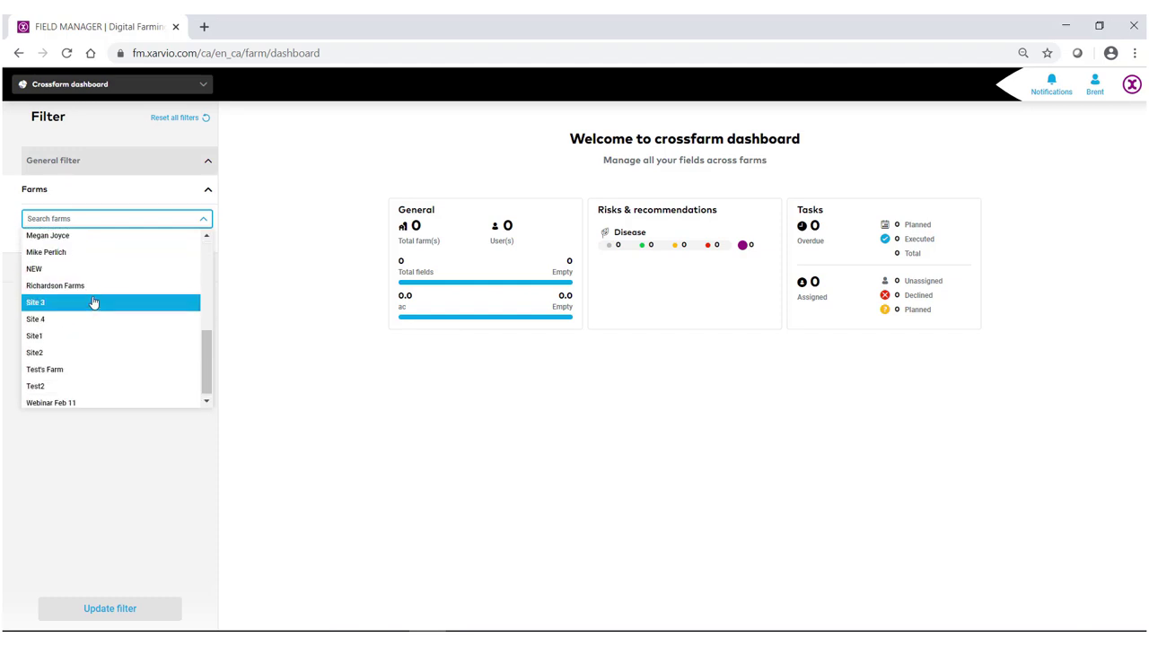
{"action": "scroll", "coordinate": [107, 287], "scroll_direction": "up", "scroll_amount": 6}
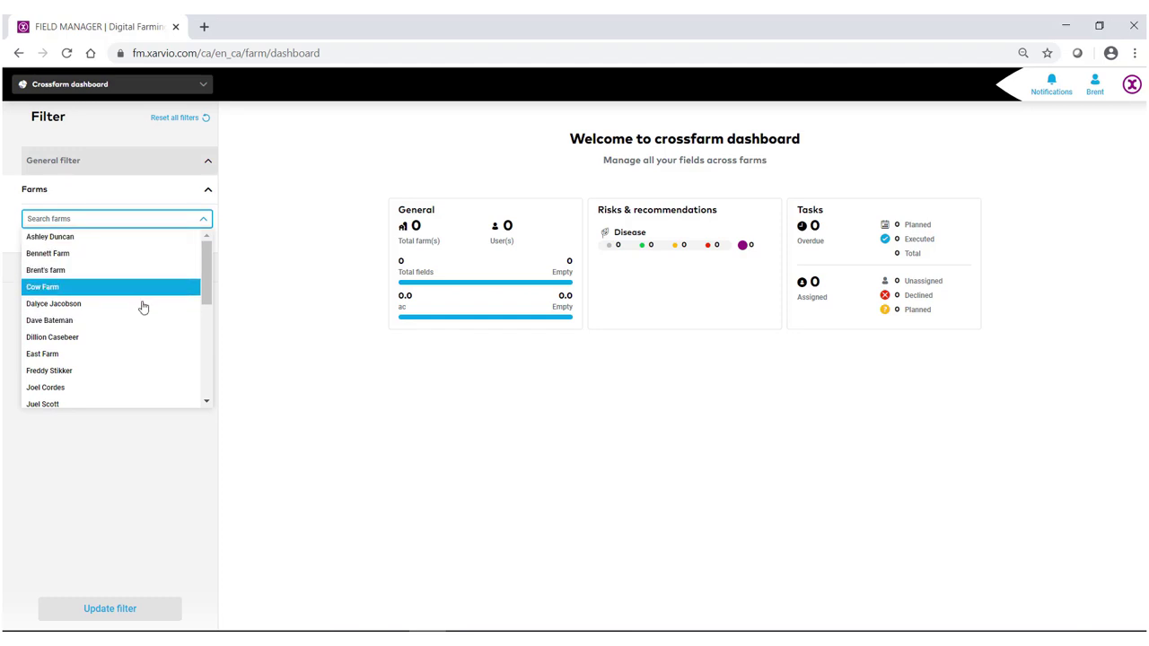
{"action": "left_click", "coordinate": [149, 272]}
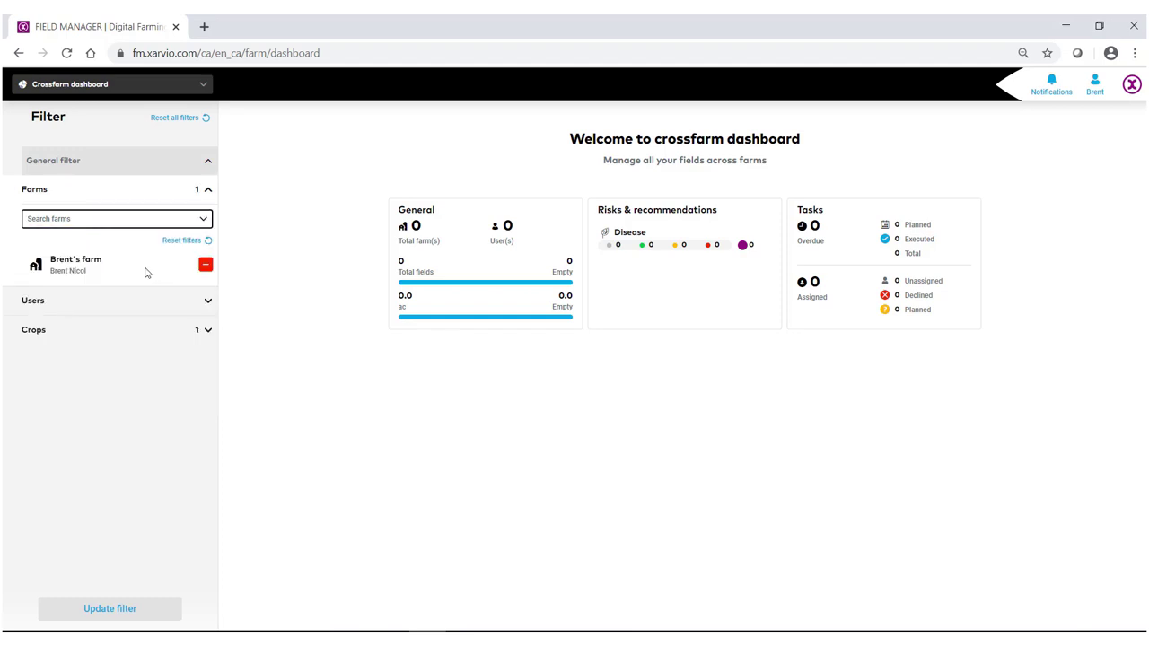
Add Cow Farm and East Farm to the farm filter as well
{"action": "left_click", "coordinate": [203, 222]}
{"action": "scroll", "coordinate": [113, 326], "scroll_direction": "down", "scroll_amount": 8}
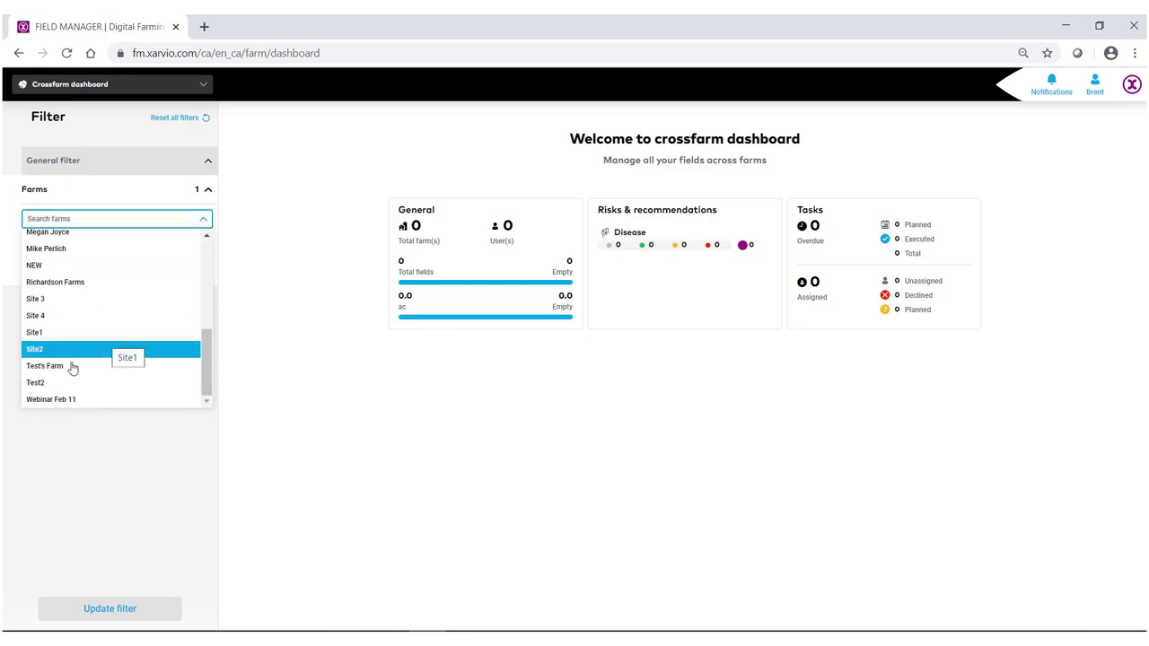
{"action": "scroll", "coordinate": [78, 327], "scroll_direction": "up", "scroll_amount": 2}
{"action": "scroll", "coordinate": [78, 325], "scroll_direction": "up", "scroll_amount": 4}
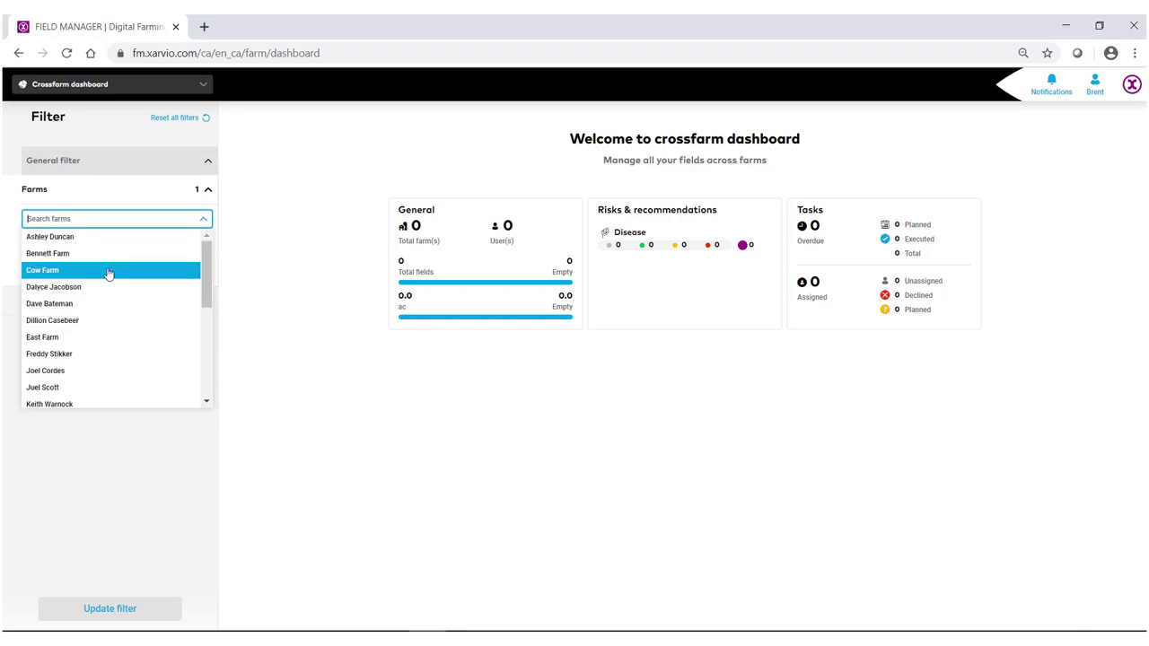
{"action": "left_click", "coordinate": [108, 273]}
{"action": "left_click", "coordinate": [202, 222]}
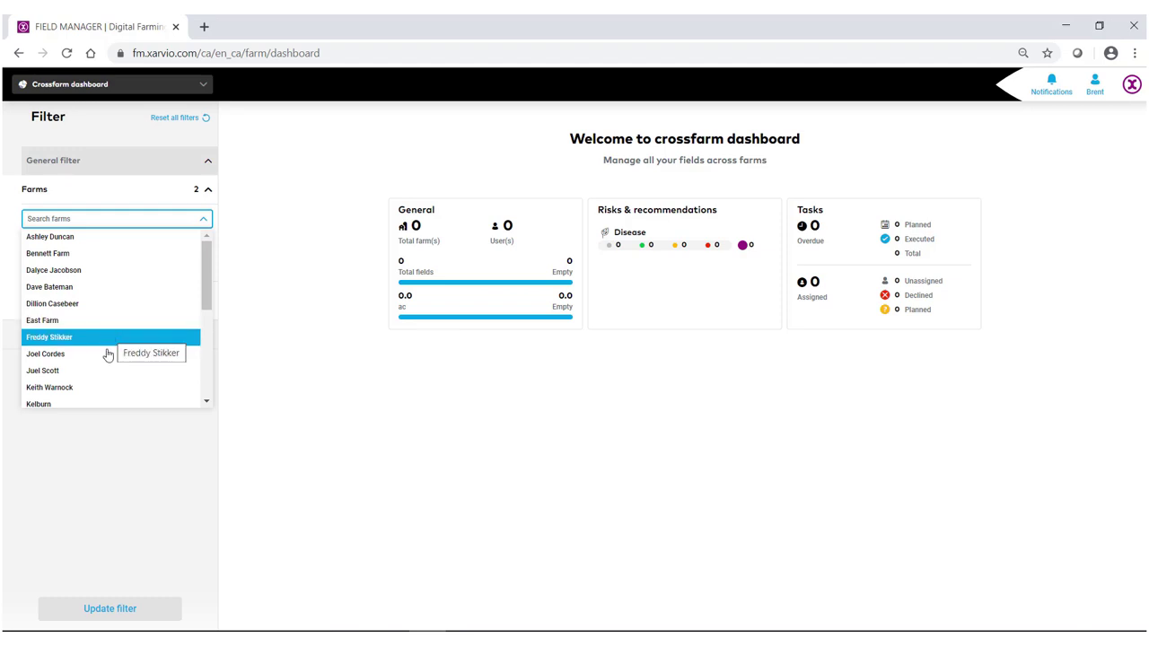
{"action": "scroll", "coordinate": [96, 296], "scroll_direction": "down", "scroll_amount": 1}
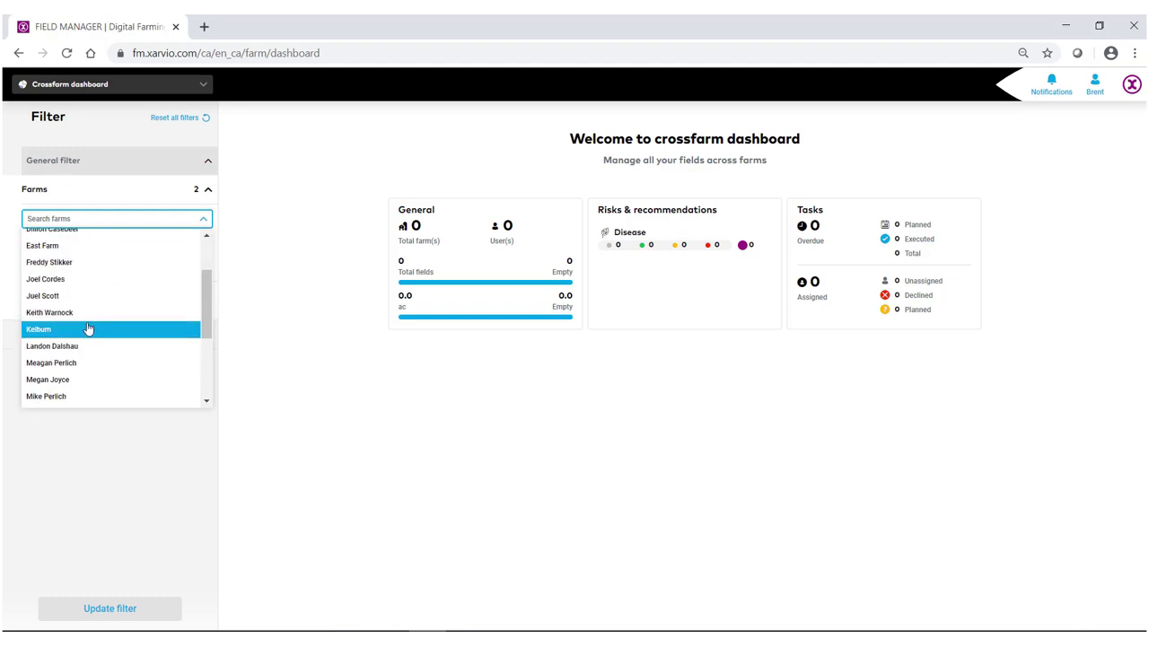
{"action": "scroll", "coordinate": [88, 329], "scroll_direction": "down", "scroll_amount": 2}
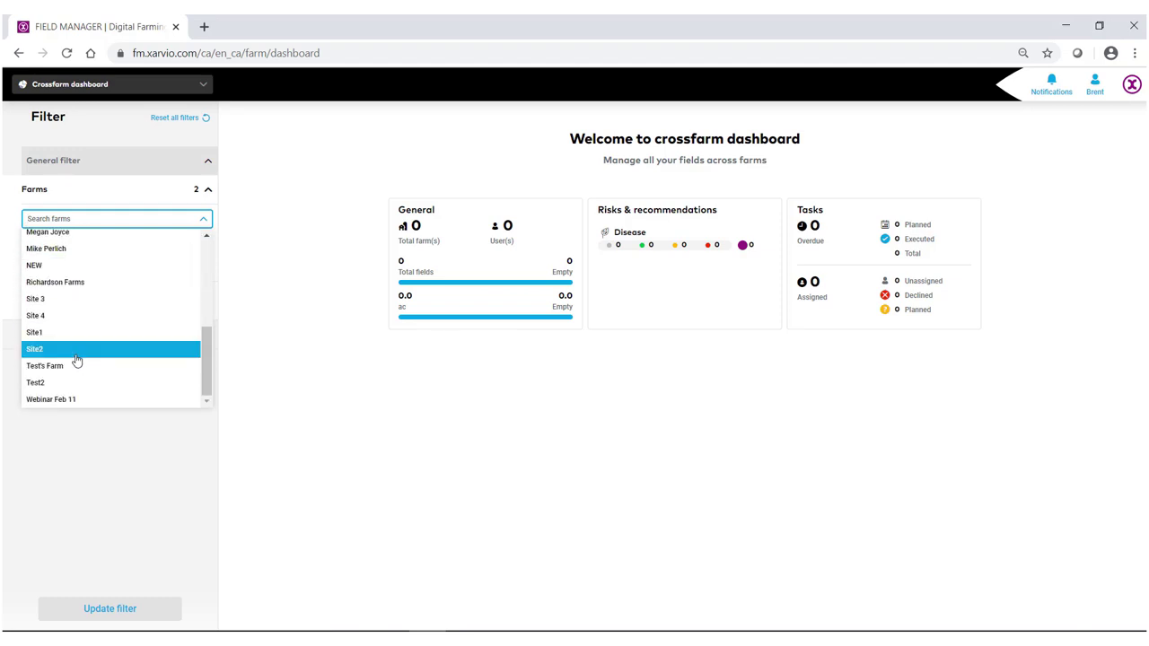
{"action": "scroll", "coordinate": [76, 360], "scroll_direction": "up", "scroll_amount": 3}
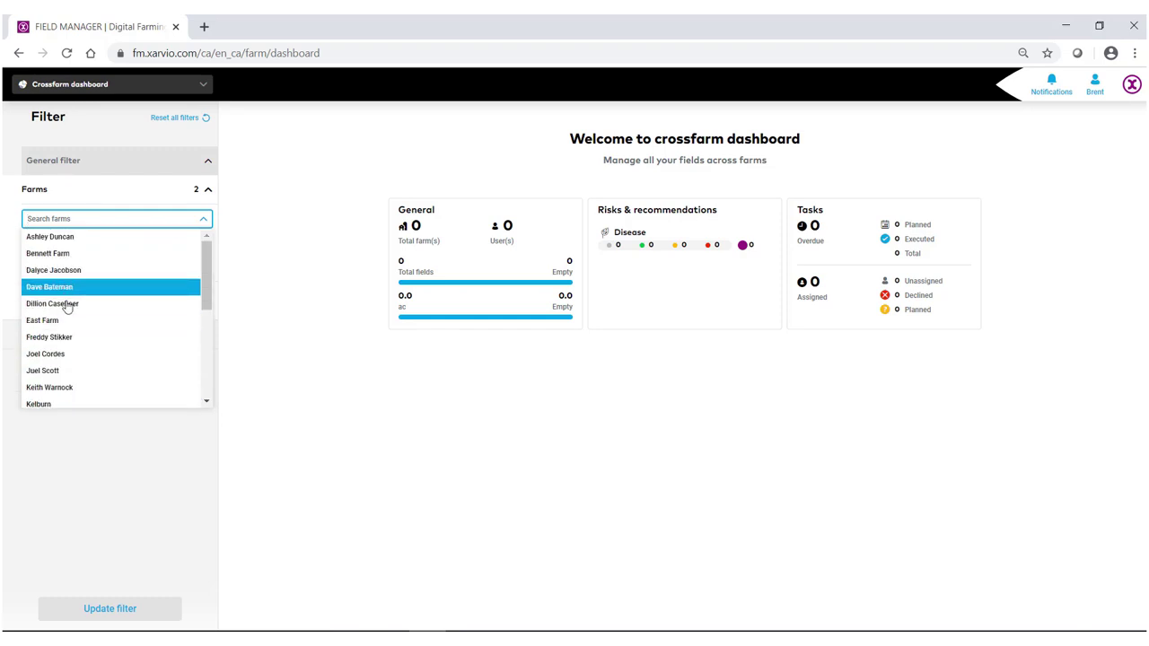
{"action": "left_click", "coordinate": [66, 320]}
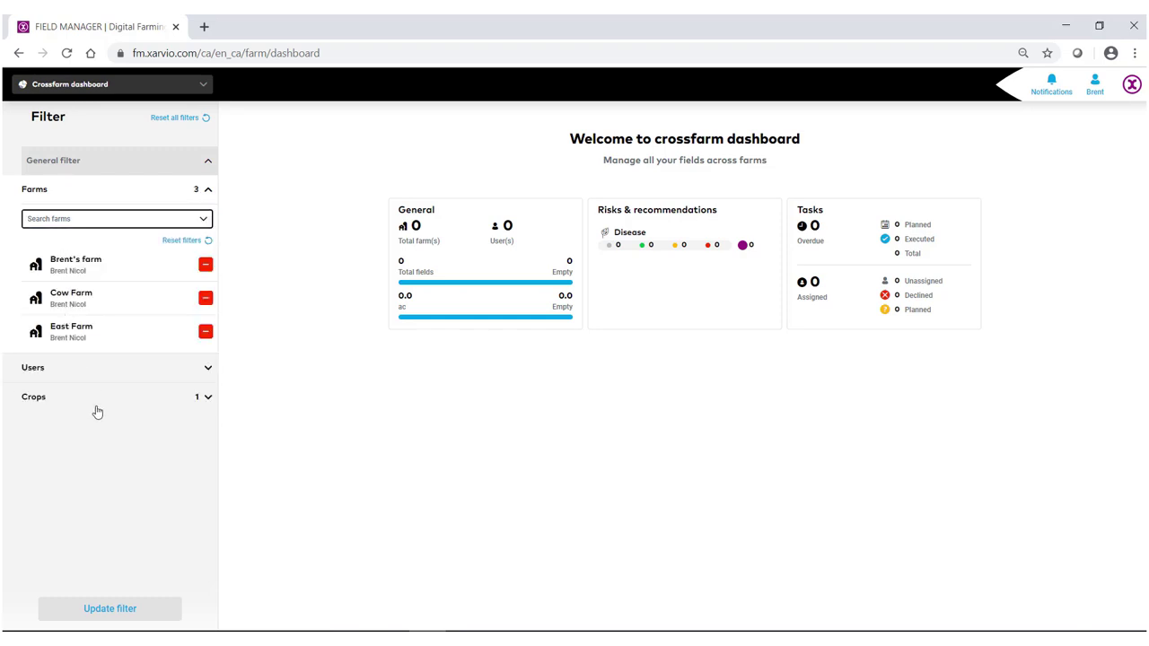
Limit the crop filter to Canola only and apply it, giving 21 fields and 3023.4 ac
{"action": "left_click", "coordinate": [208, 400]}
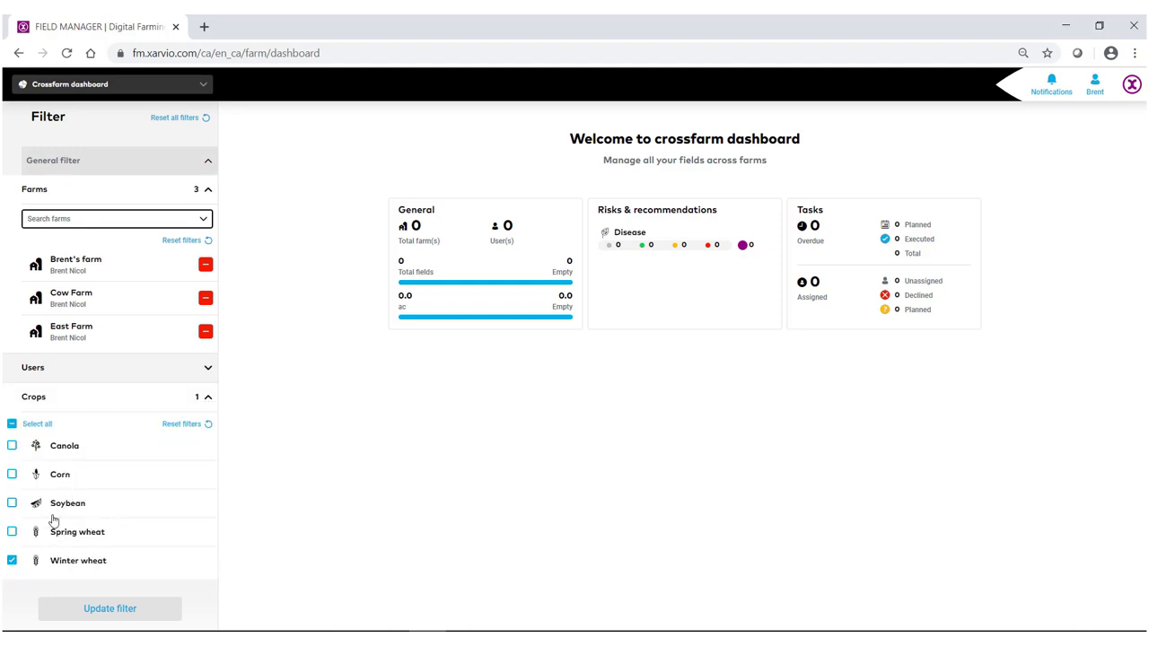
{"action": "left_click", "coordinate": [99, 467]}
{"action": "left_click", "coordinate": [12, 561]}
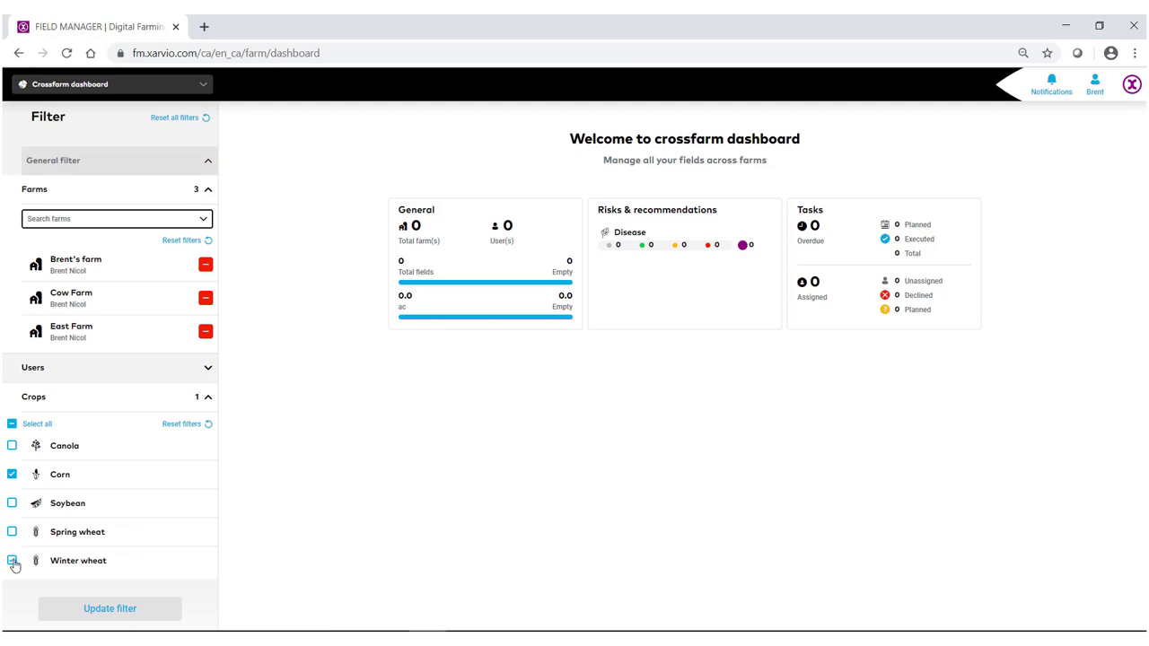
{"action": "left_click", "coordinate": [12, 446]}
{"action": "left_click", "coordinate": [12, 560]}
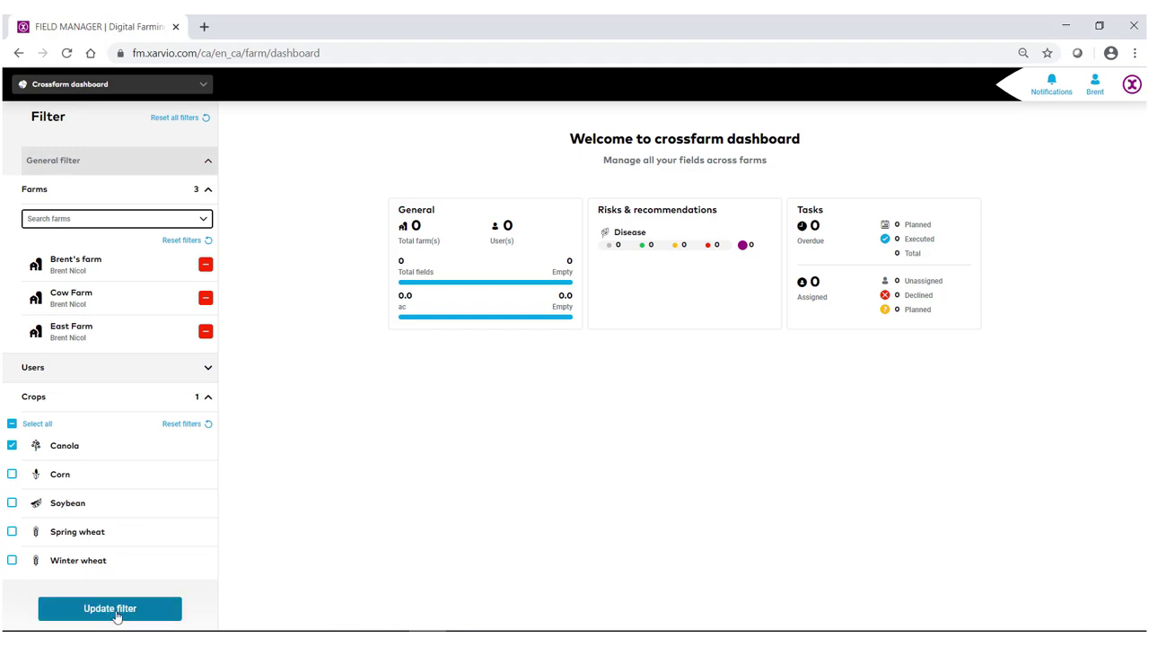
{"action": "left_click", "coordinate": [109, 609]}
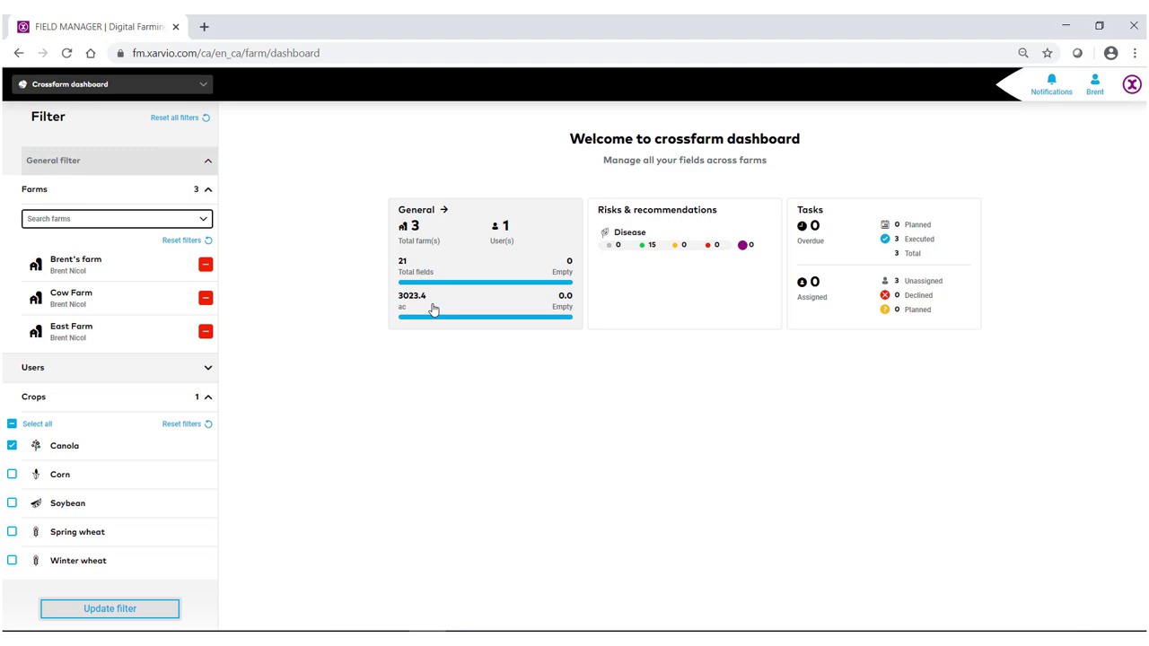
{"action": "left_click", "coordinate": [446, 226]}
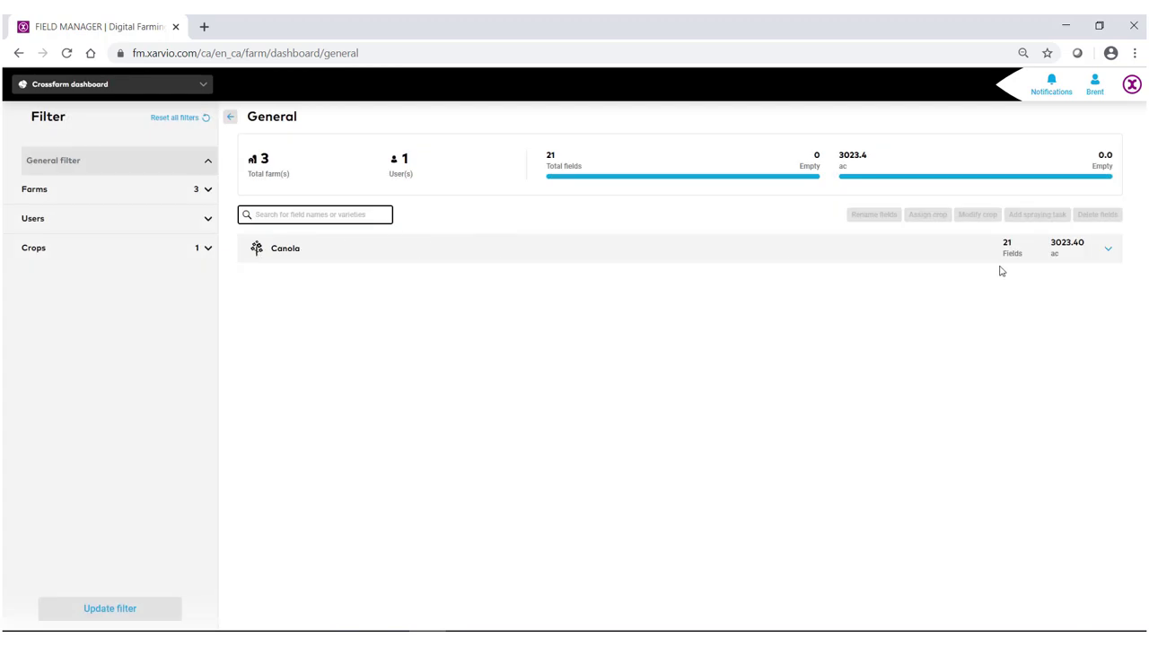
{"action": "left_click", "coordinate": [1109, 253]}
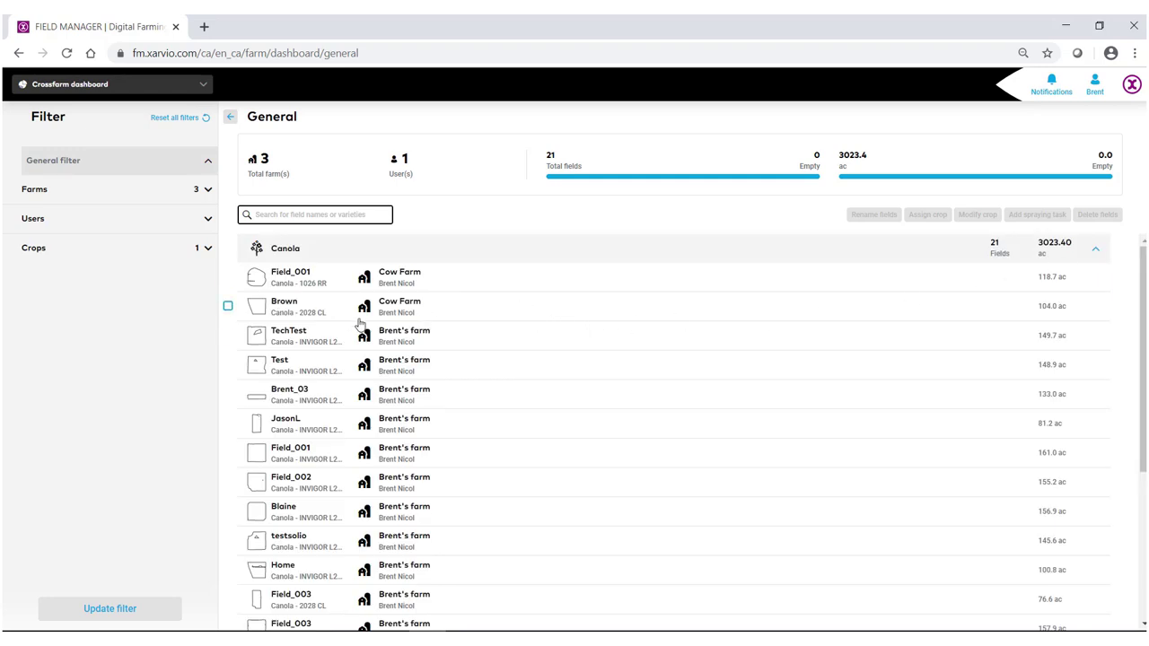
{"action": "scroll", "coordinate": [410, 363], "scroll_direction": "down", "scroll_amount": 3}
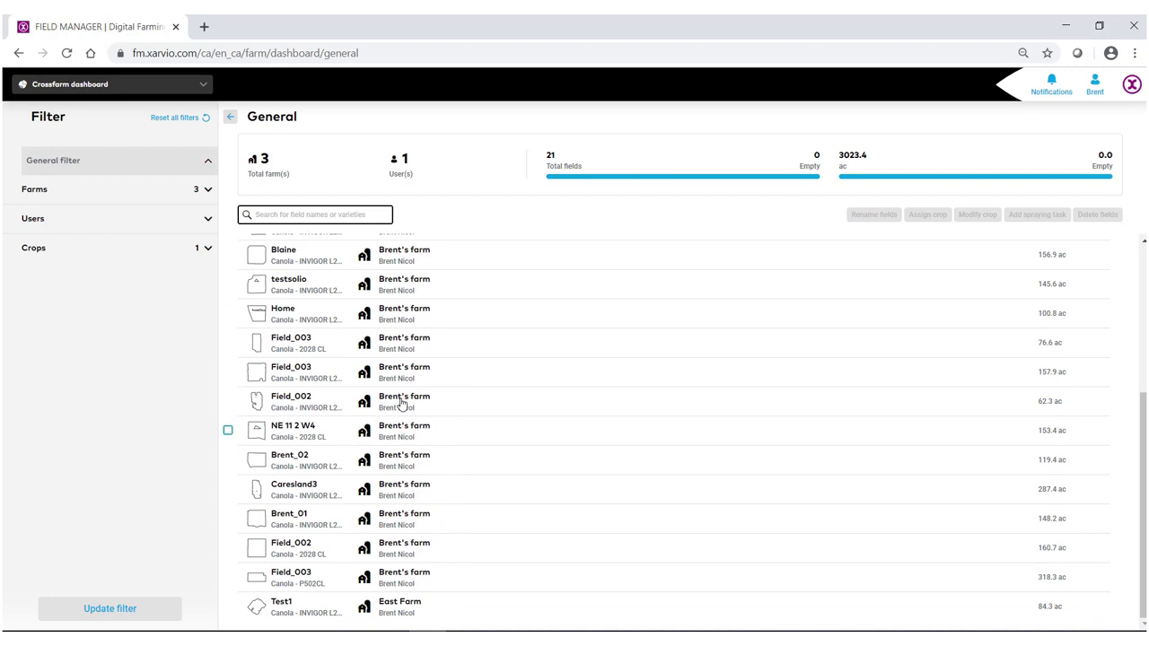
{"action": "scroll", "coordinate": [401, 403], "scroll_direction": "up", "scroll_amount": 3}
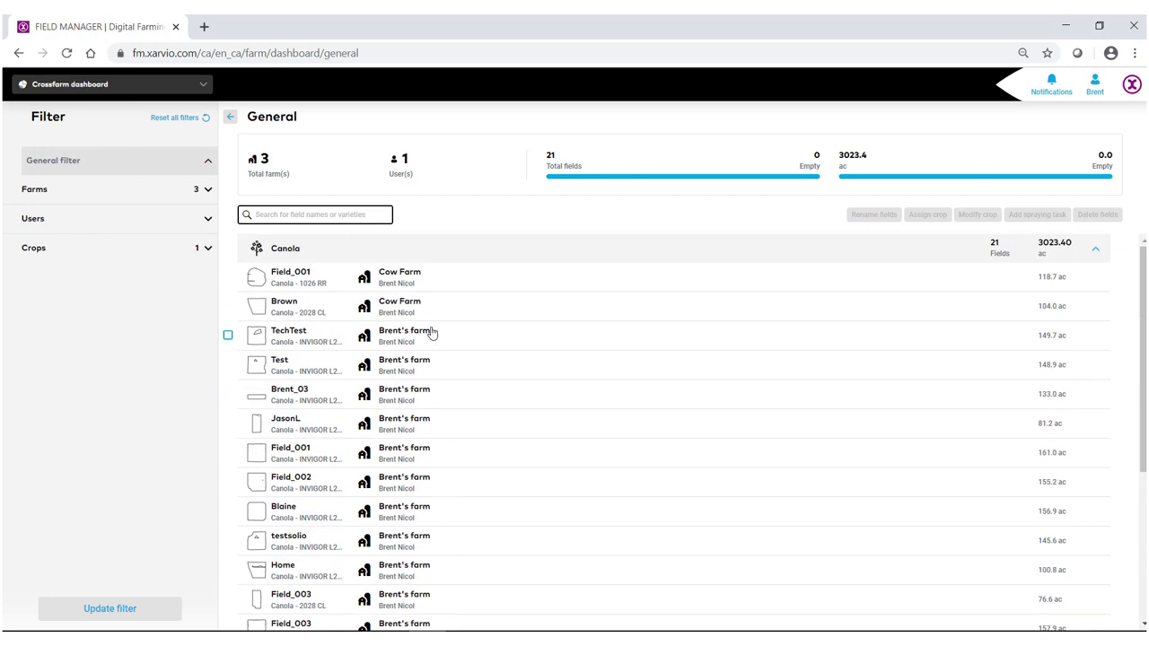
{"action": "left_click", "coordinate": [230, 119]}
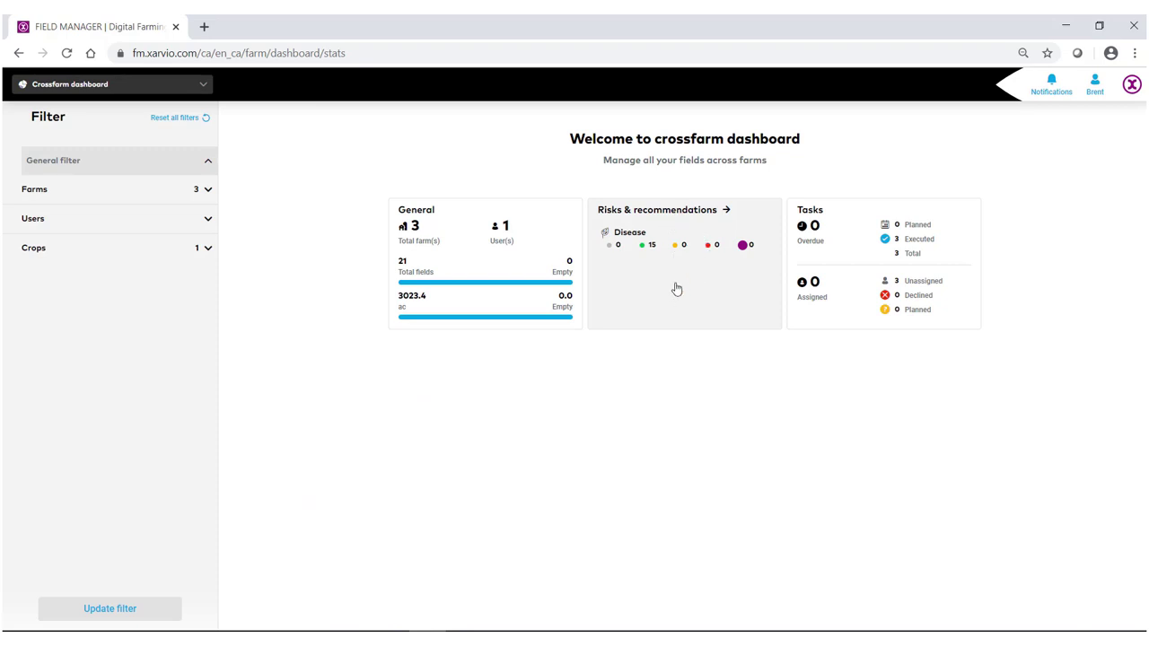
Review each field's disease status under Risks & recommendations, then return to the dashboard
{"action": "left_click", "coordinate": [677, 288]}
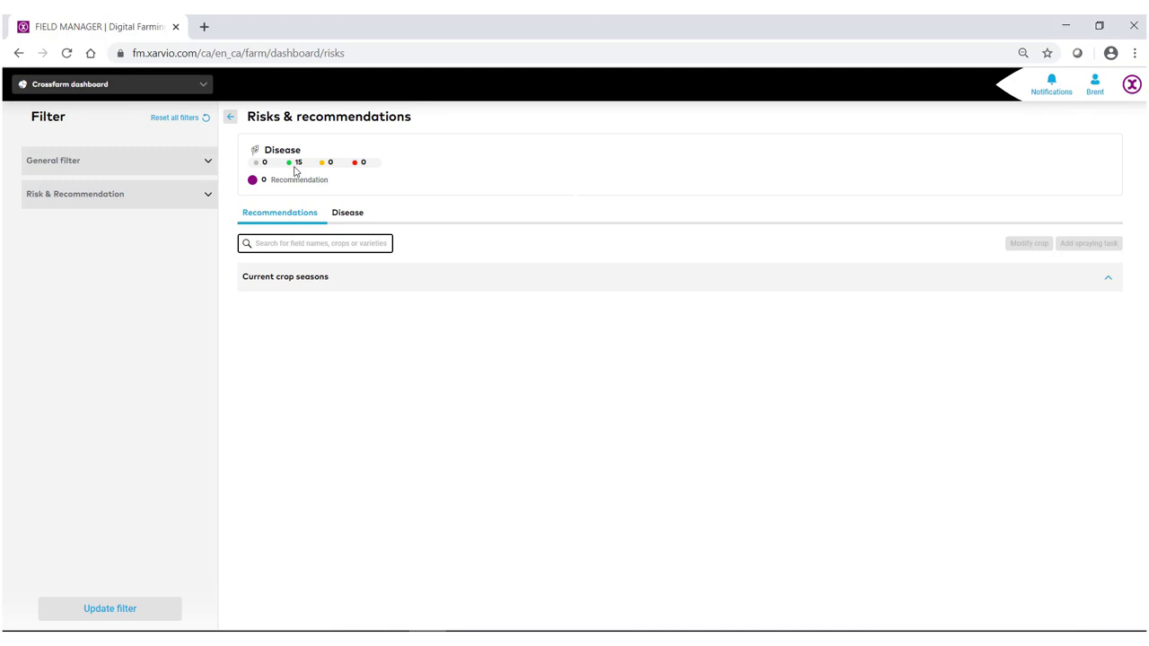
{"action": "left_click", "coordinate": [356, 221]}
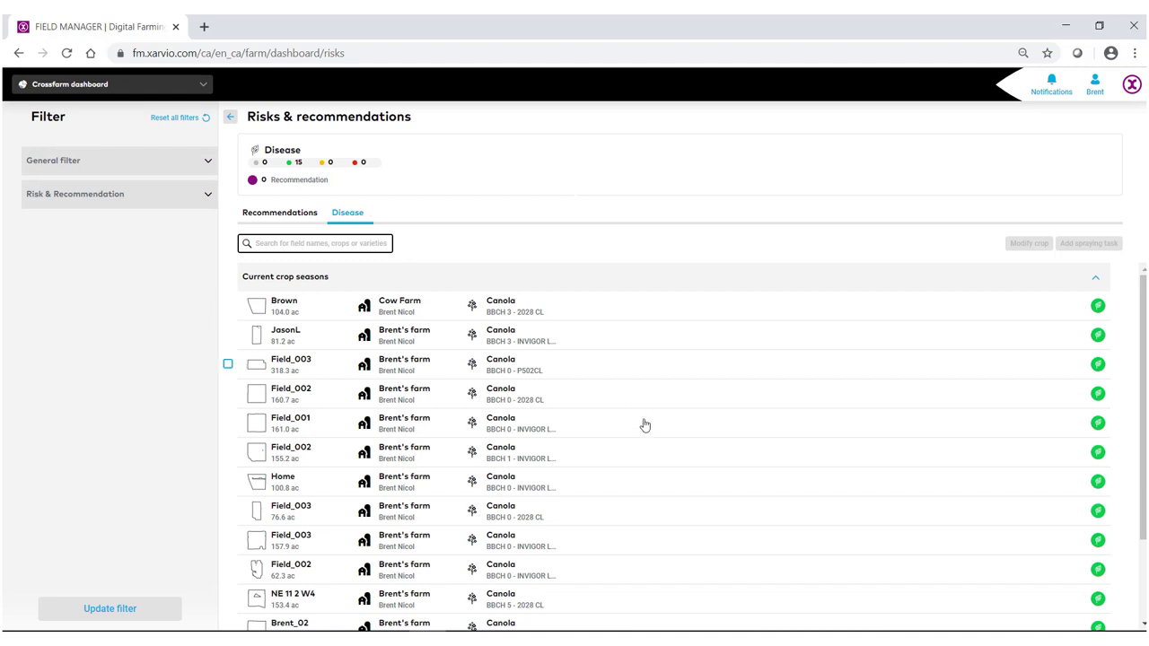
{"action": "scroll", "coordinate": [685, 368], "scroll_direction": "down", "scroll_amount": 3}
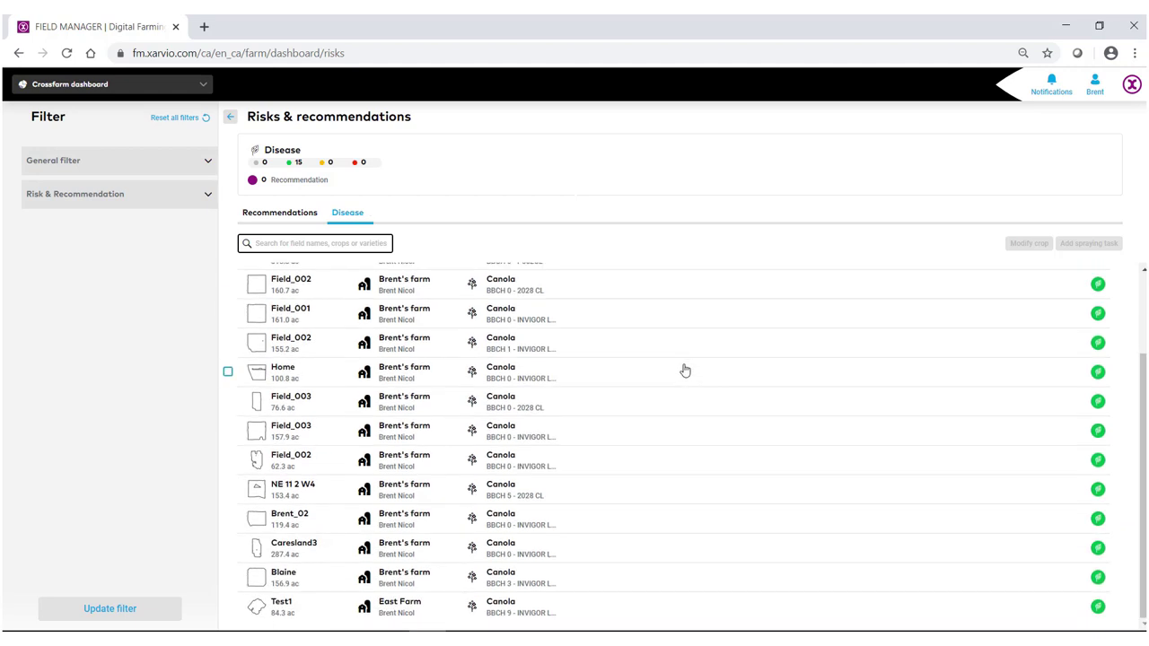
{"action": "scroll", "coordinate": [707, 465], "scroll_direction": "up", "scroll_amount": 1}
{"action": "scroll", "coordinate": [707, 465], "scroll_direction": "up", "scroll_amount": 1}
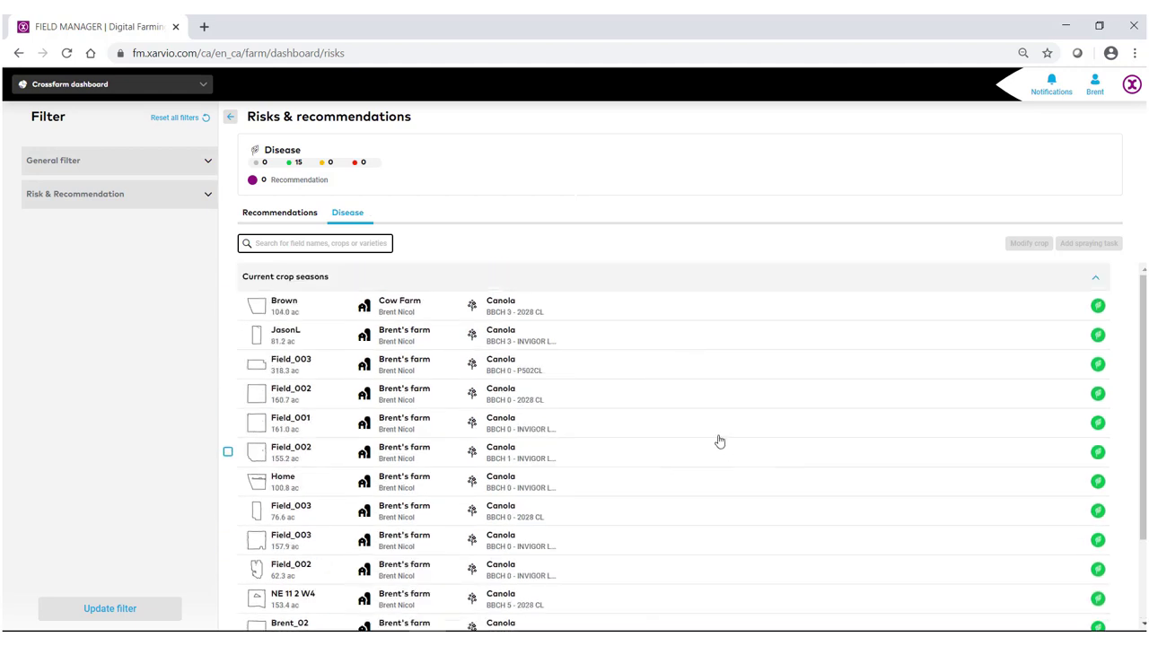
{"action": "left_click", "coordinate": [229, 116]}
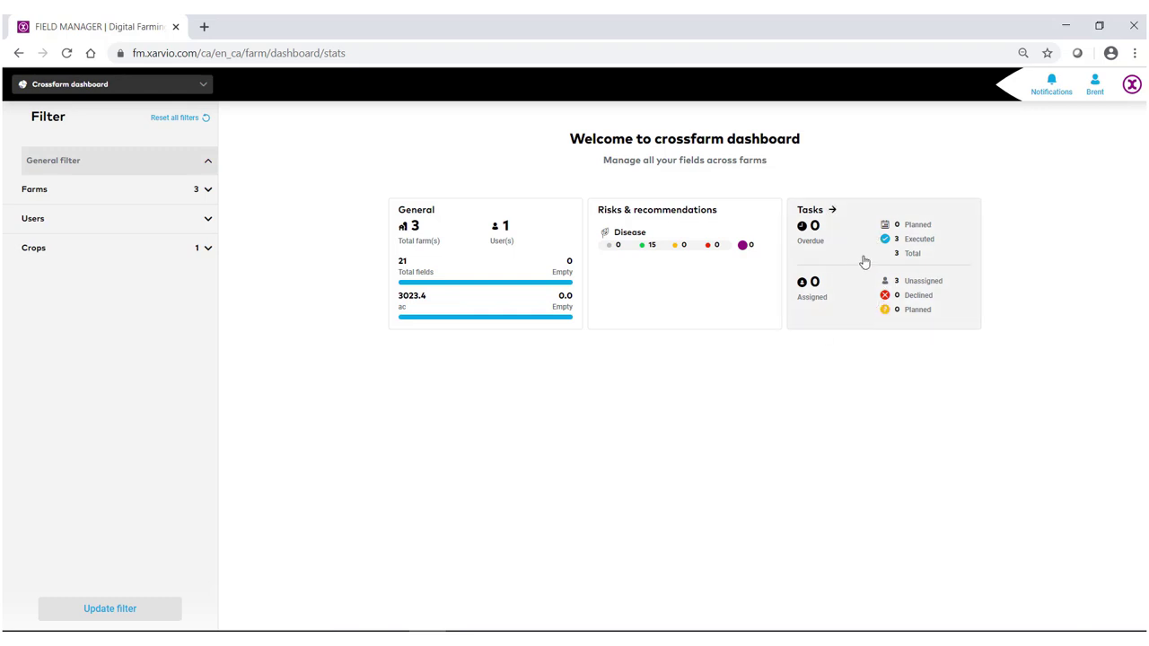
Inspect the 08 Apr 2020 task in the Tasks overview, then return to the dashboard
{"action": "left_click", "coordinate": [853, 255]}
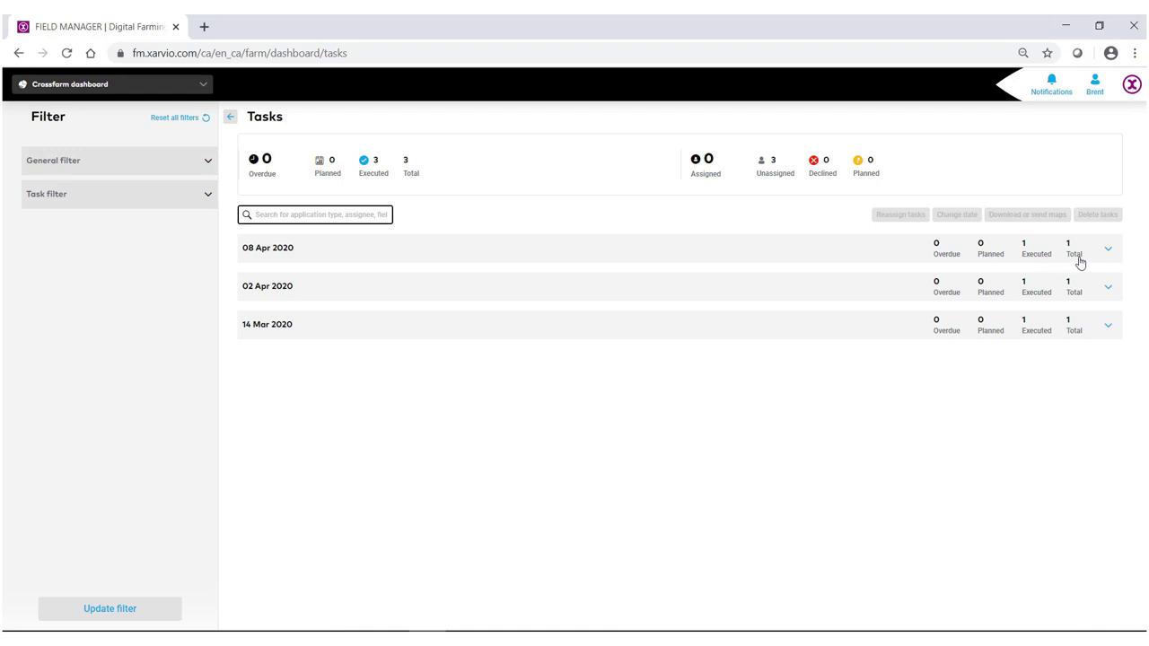
{"action": "left_click", "coordinate": [1108, 251]}
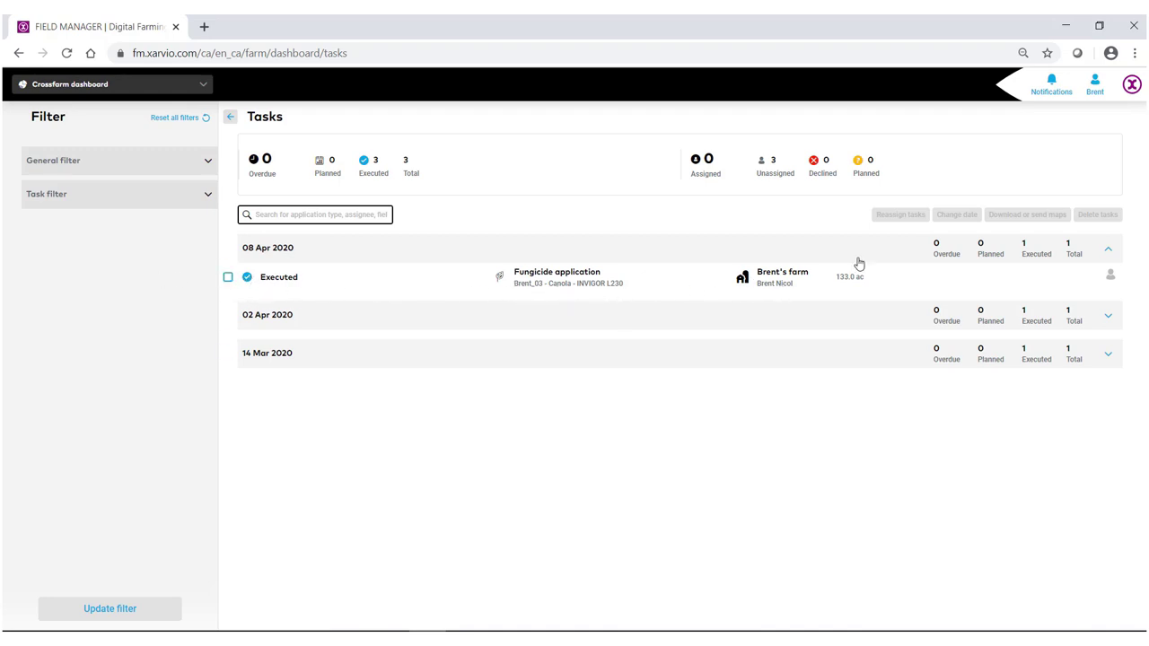
{"action": "left_click", "coordinate": [1107, 249]}
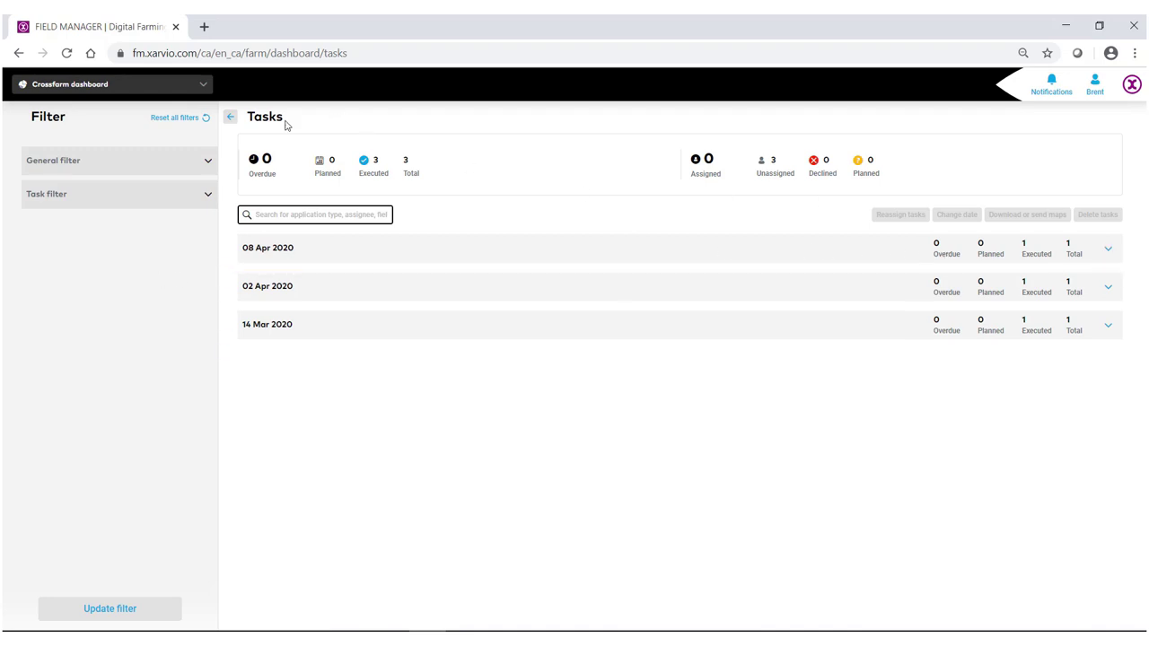
{"action": "left_click", "coordinate": [230, 118]}
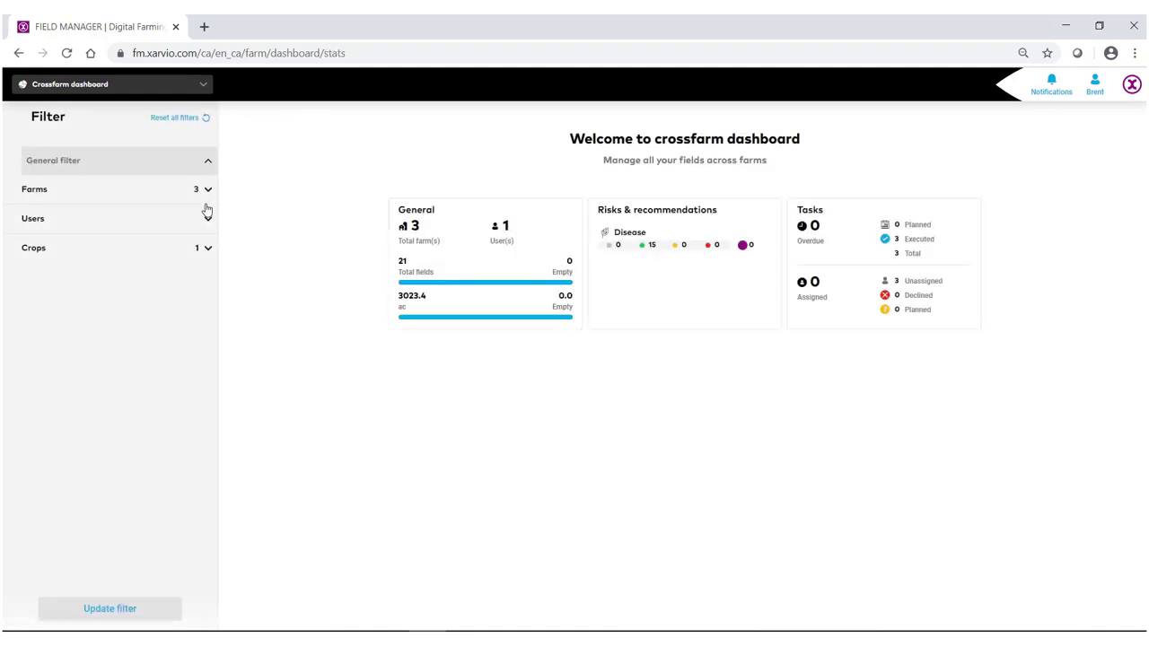
Extend the crop filter to Canola, Corn and Winter wheat and apply it: 23 fields, 3301.7 ac
{"action": "left_click", "coordinate": [205, 250]}
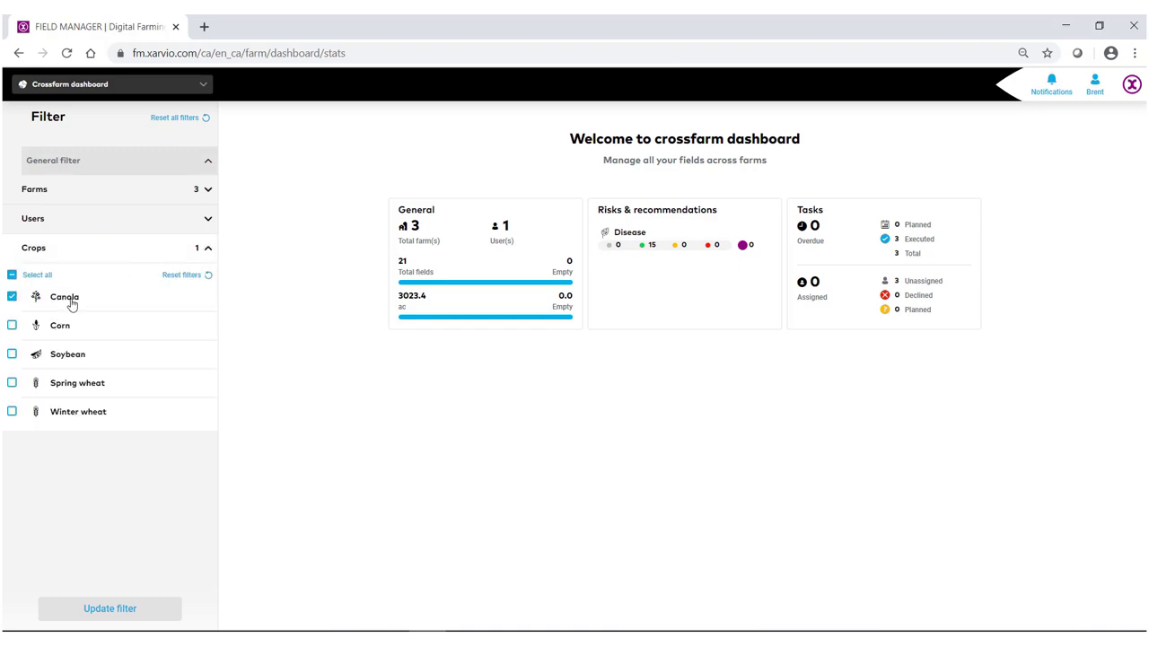
{"action": "left_click", "coordinate": [12, 412]}
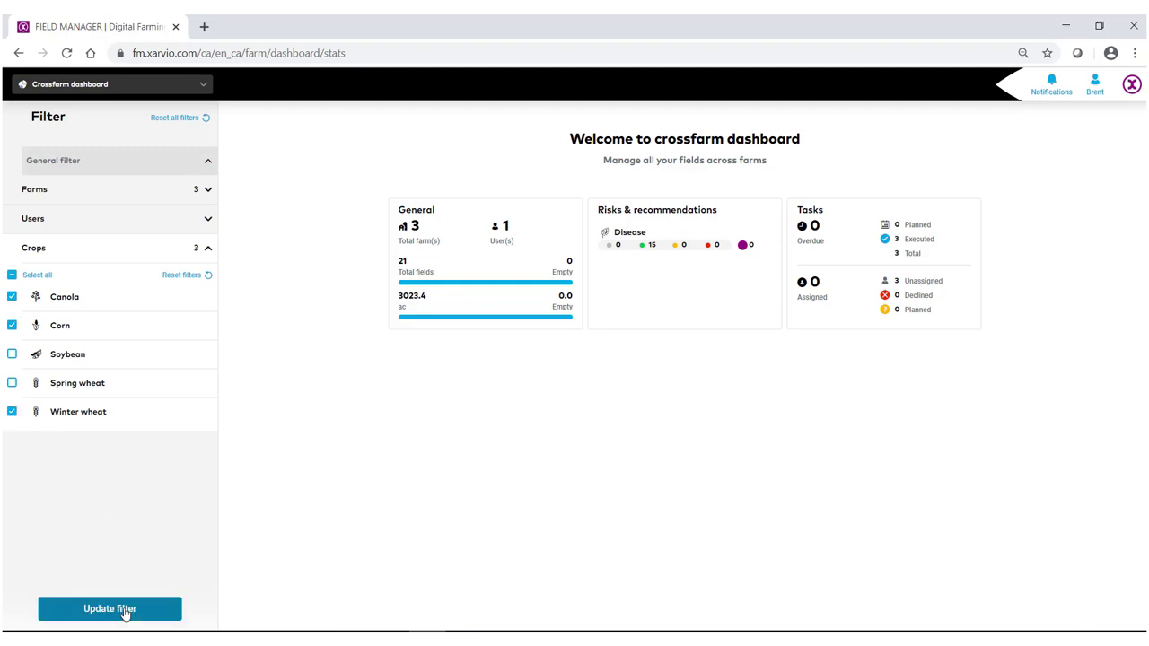
{"action": "left_click", "coordinate": [126, 611]}
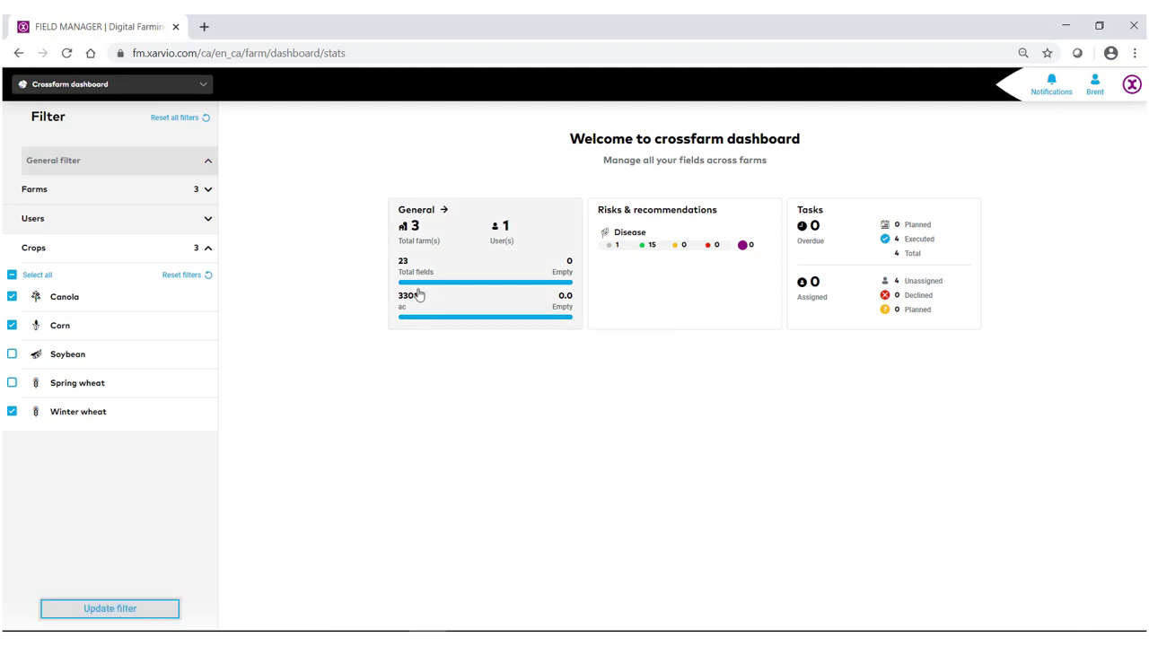
{"action": "left_click", "coordinate": [466, 295]}
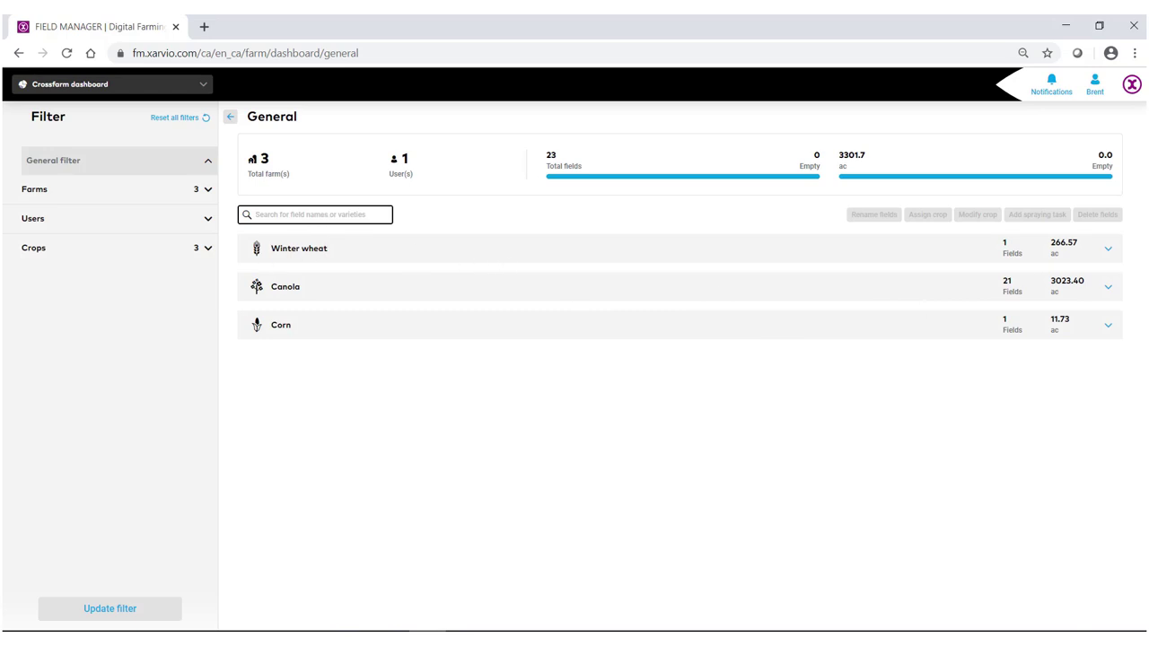
{"action": "left_click", "coordinate": [1109, 249]}
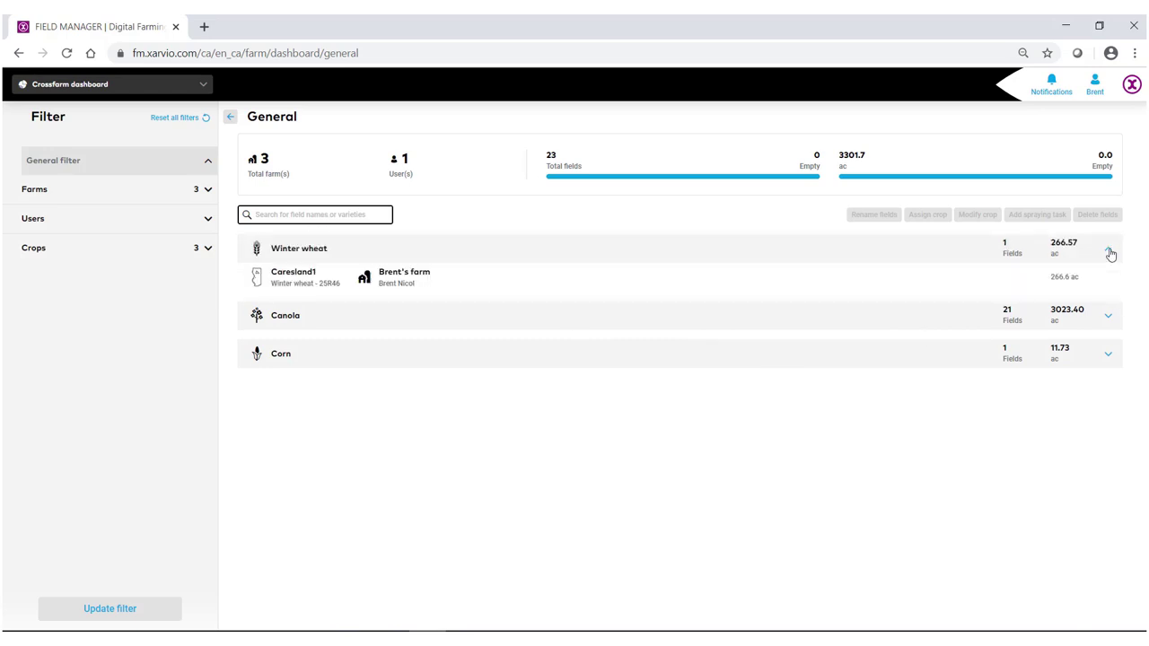
{"action": "left_click", "coordinate": [1110, 256]}
{"action": "left_click", "coordinate": [1099, 332]}
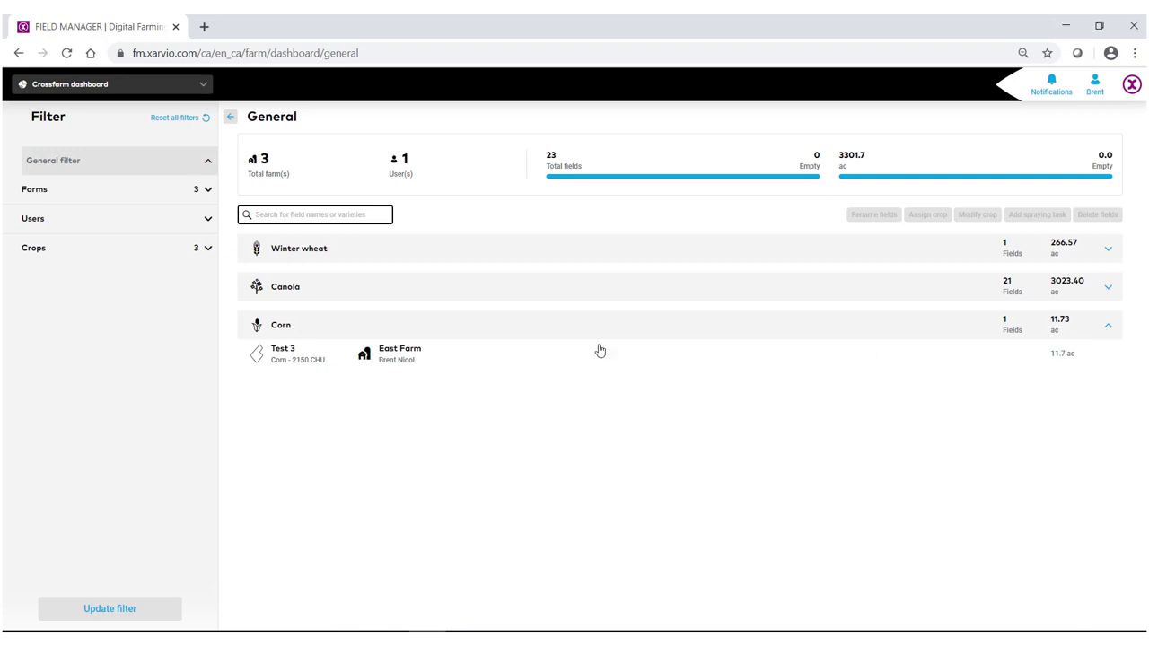
{"action": "left_click", "coordinate": [1110, 328]}
{"action": "left_click", "coordinate": [229, 117]}
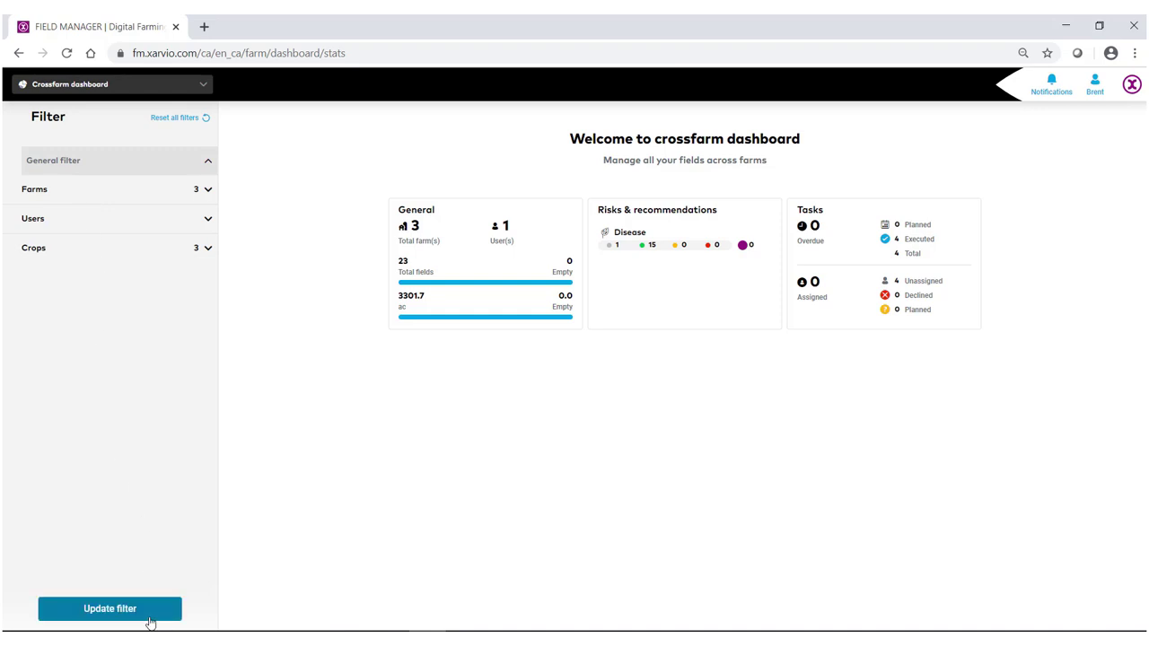
{"action": "left_click", "coordinate": [150, 619]}
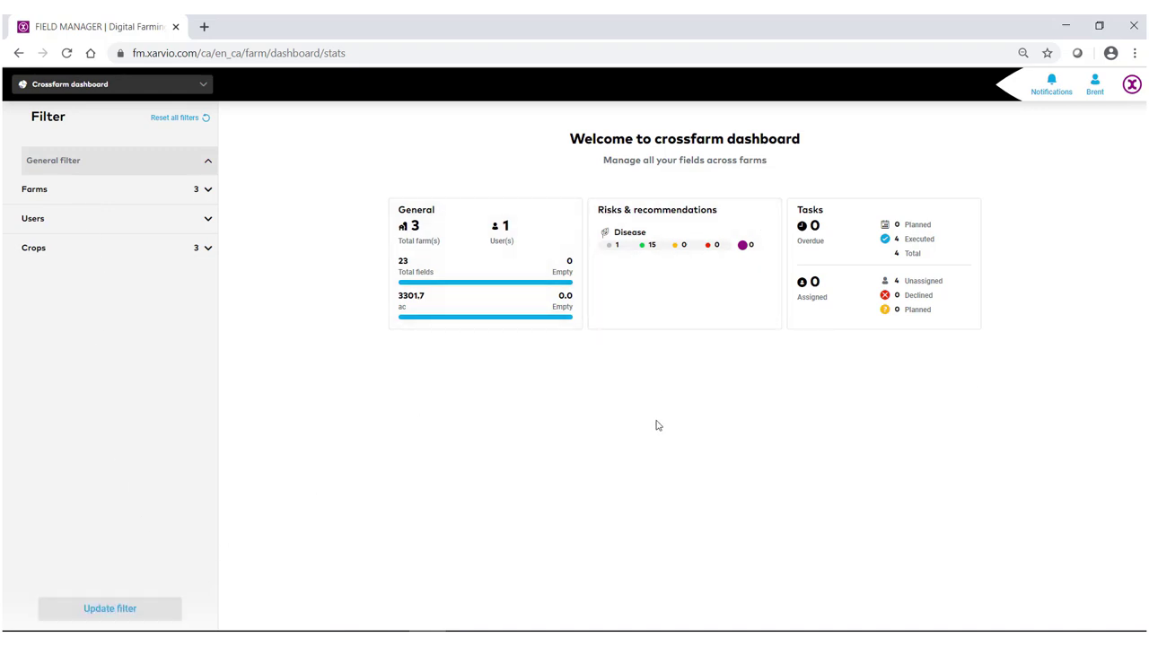